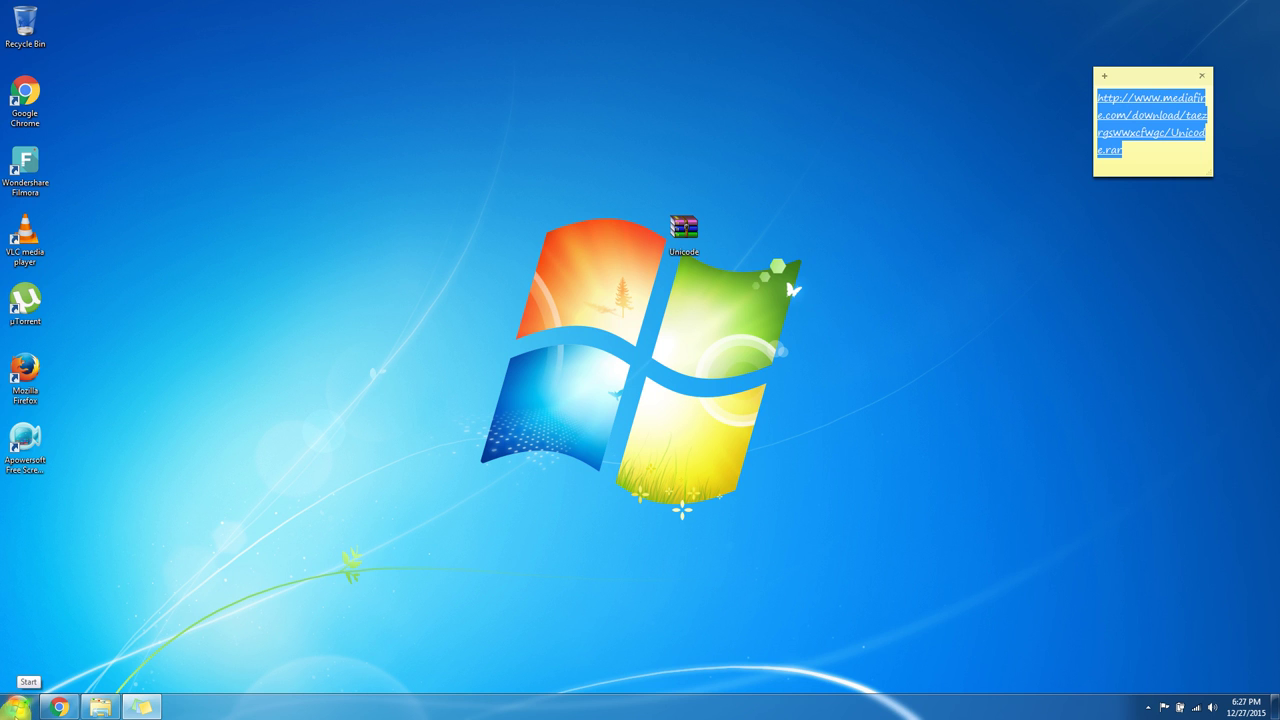
Open the Text Services and Input Languages settings through Region and Language in Control Panel
click(16, 706)
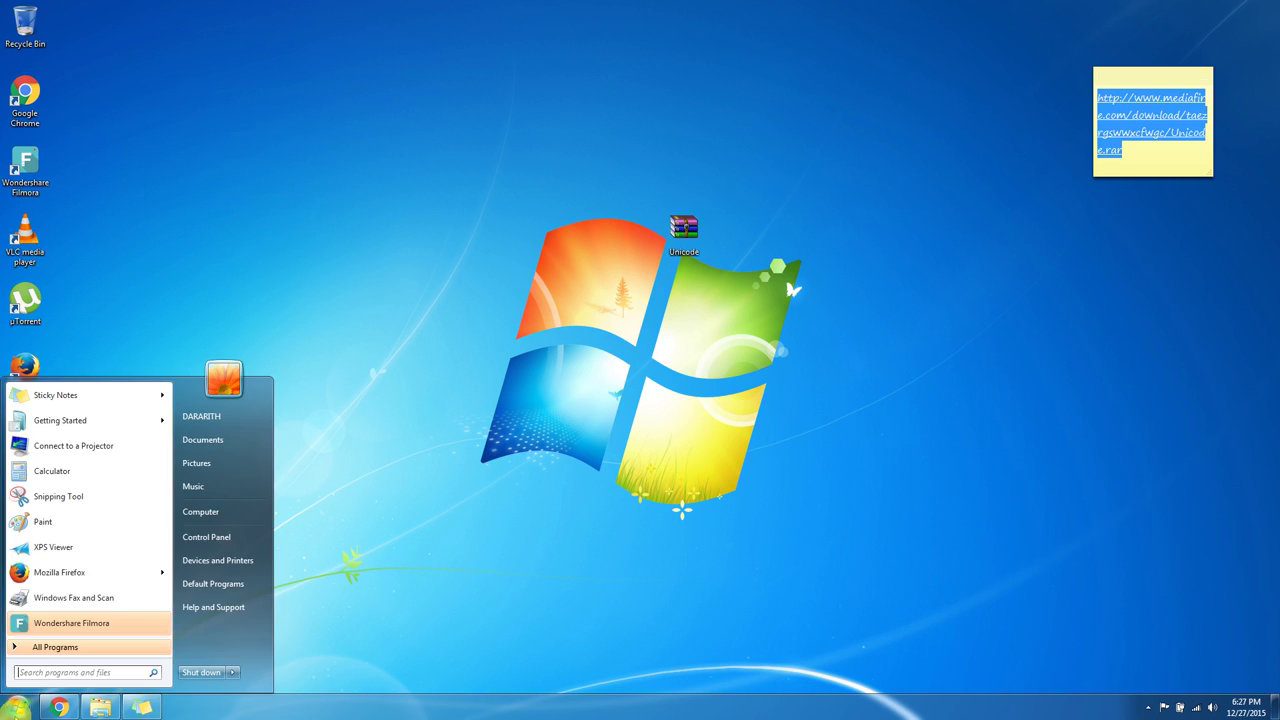
click(226, 544)
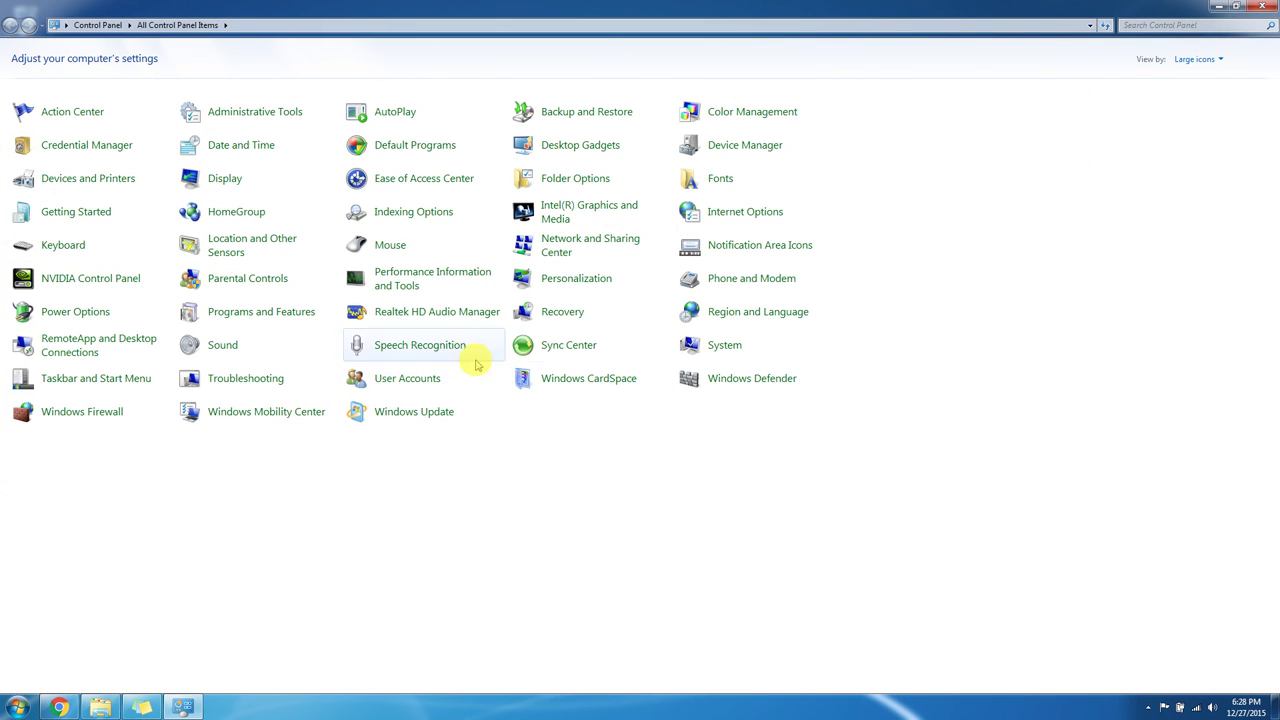
click(740, 314)
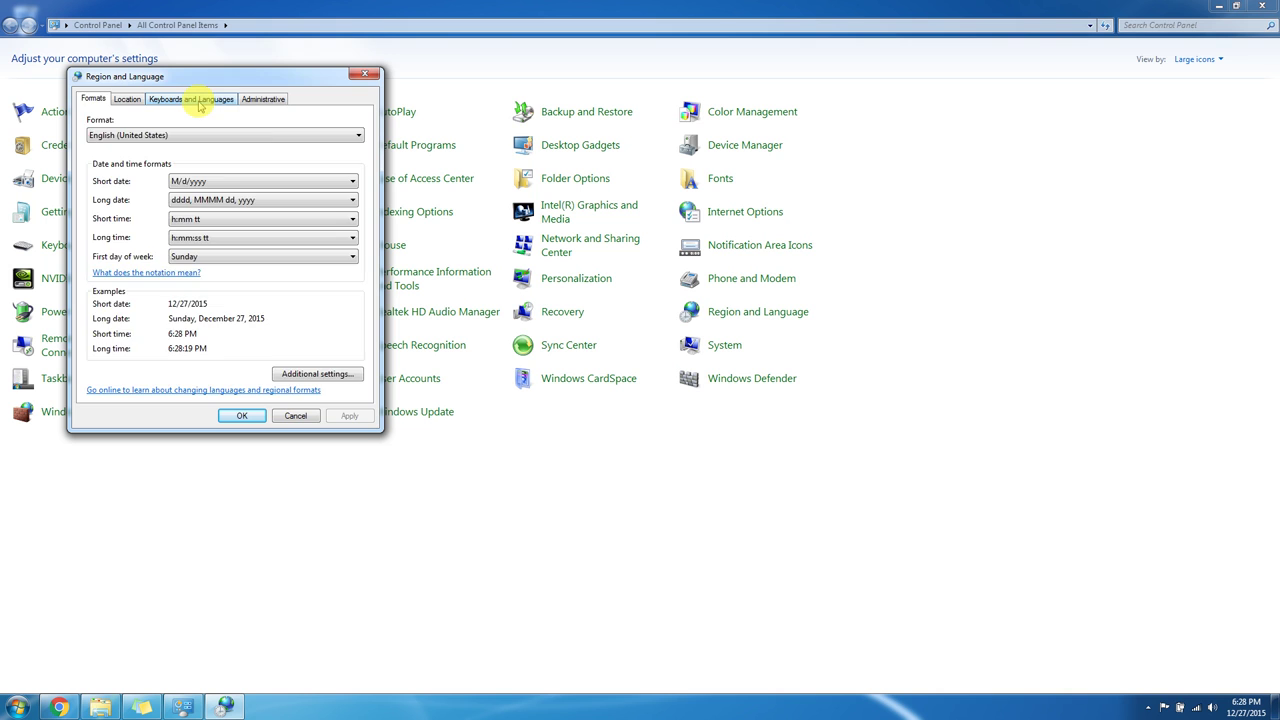
click(199, 103)
click(318, 155)
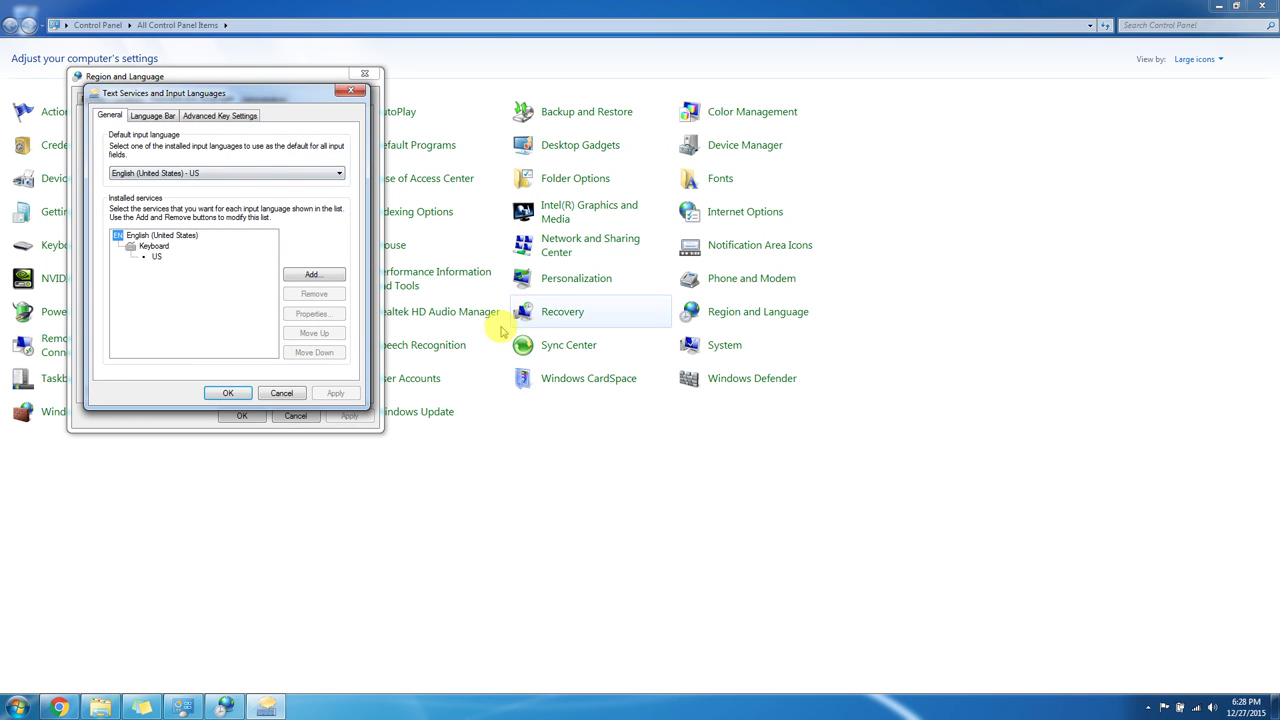
Tick the Khmer keyboard under Khmer (Cambodia) as an input language to add, and close the language dialogs without saving
click(310, 276)
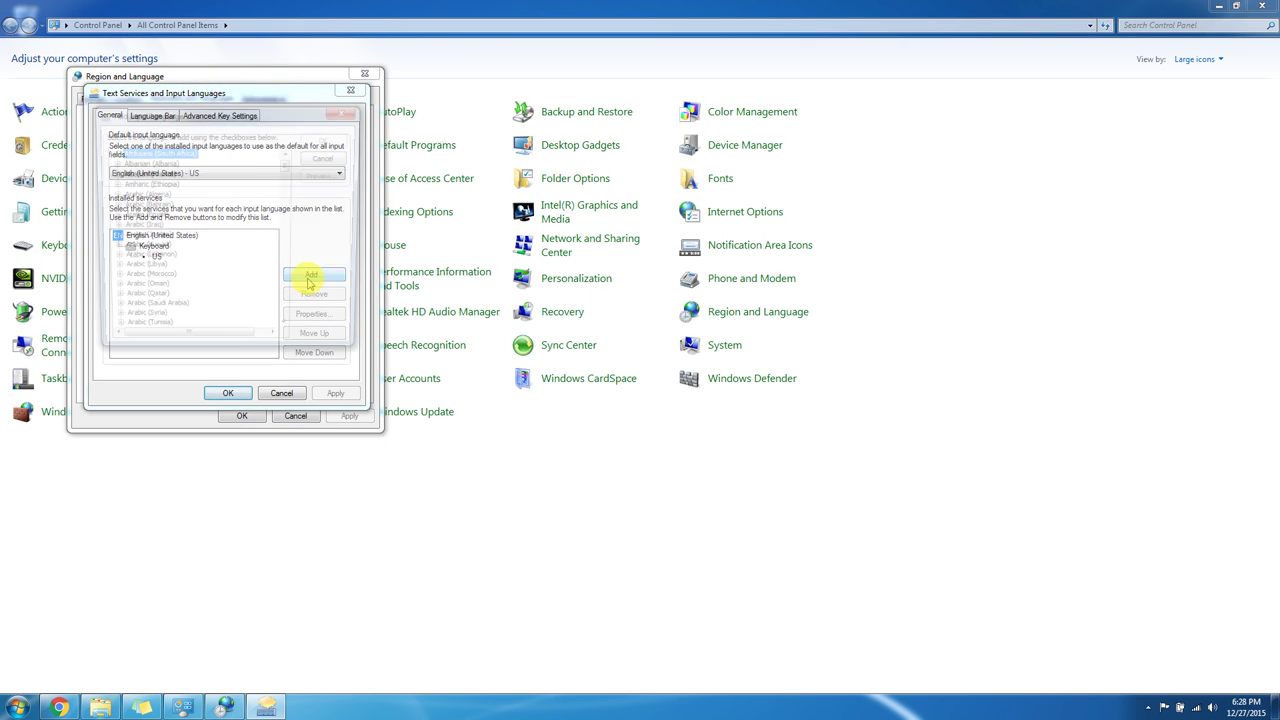
scroll(221, 244, down, 15)
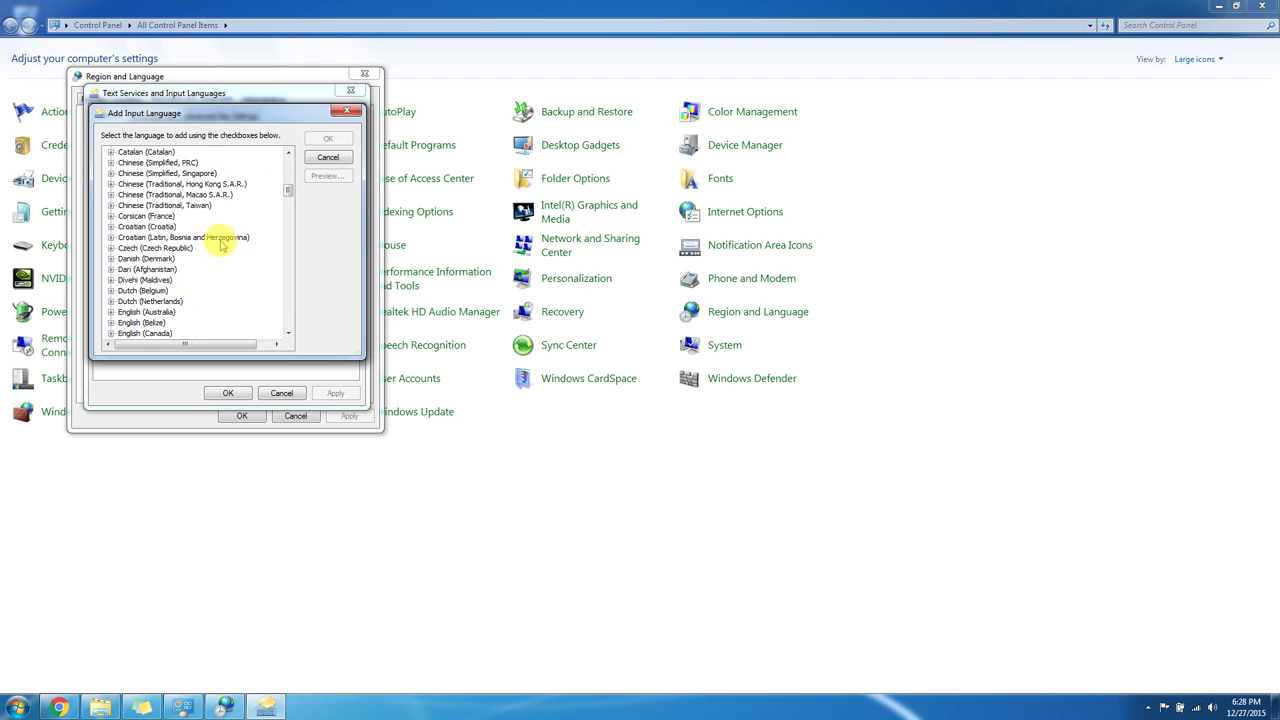
scroll(175, 300, down, 1)
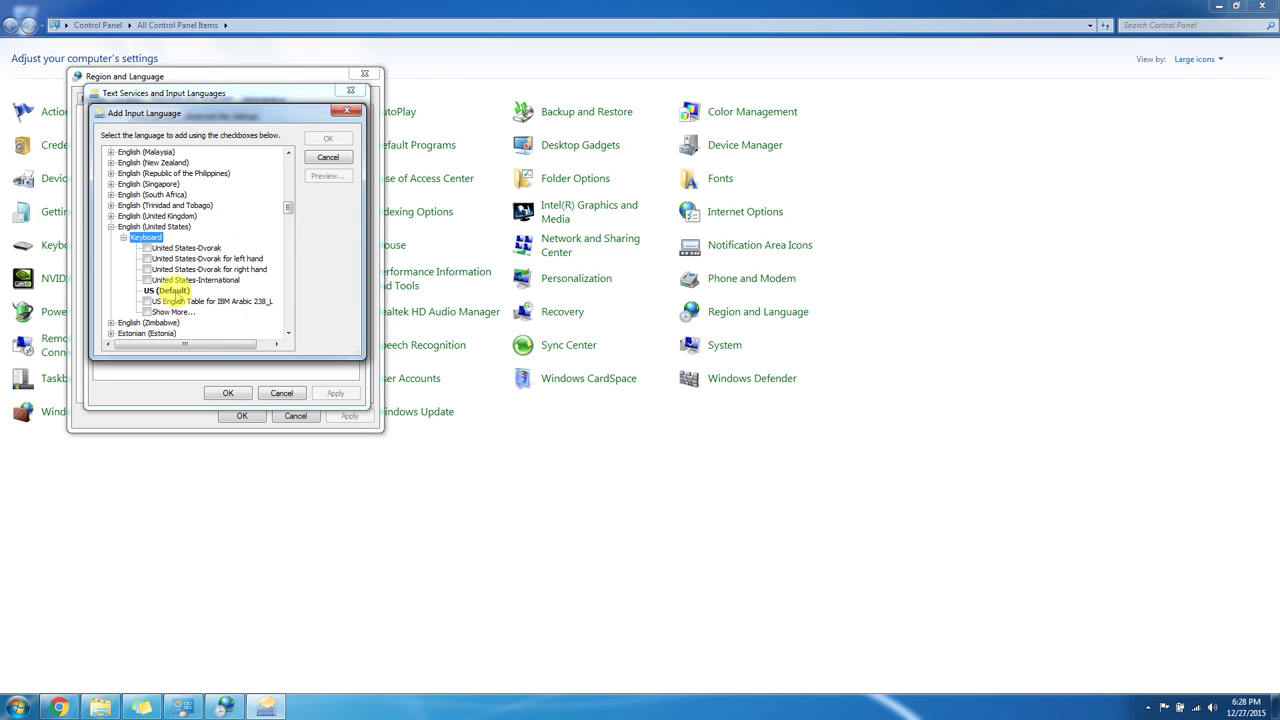
key(Down)
key(Down)
key(Down)
key(Down)
key(Down)
key(Down)
key(Down)
key(Down)
key(Down)
key(Down)
key(Down)
key(Down)
key(Down)
key(Down)
key(Down)
key(Down)
key(Down)
key(Down)
key(Down)
key(Down)
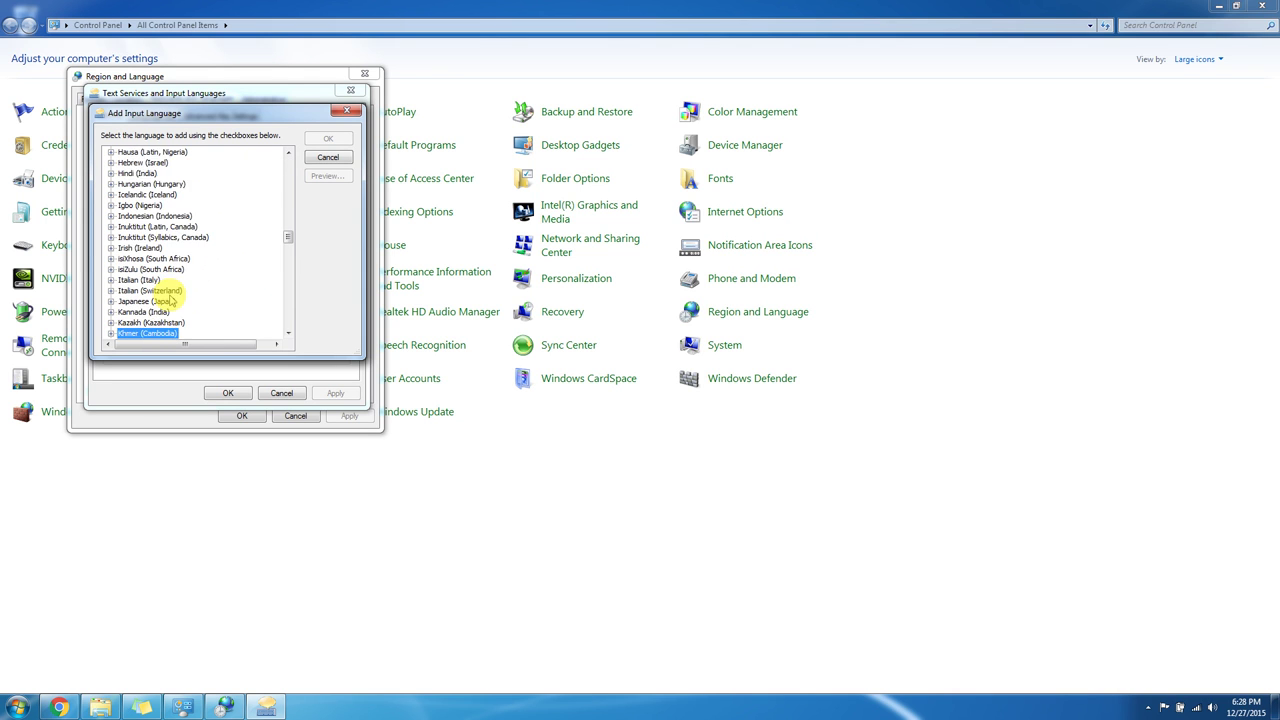
double_click(140, 322)
scroll(160, 305, down, 3)
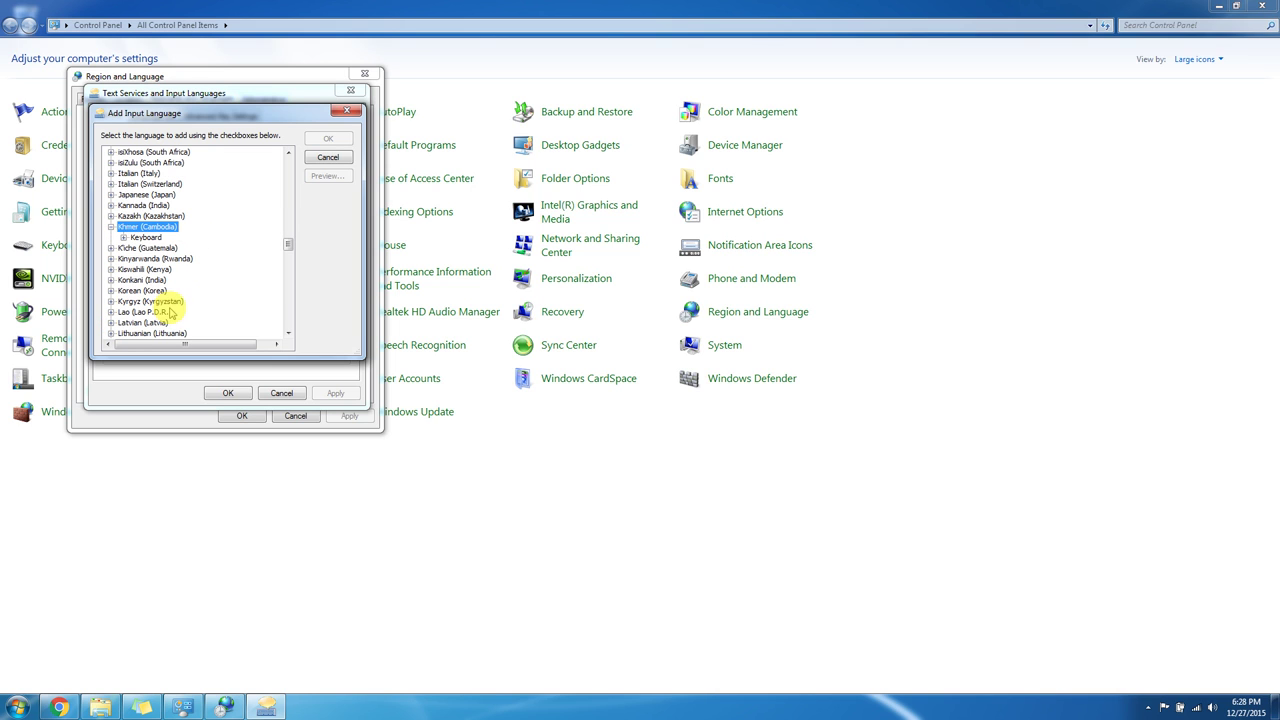
double_click(140, 237)
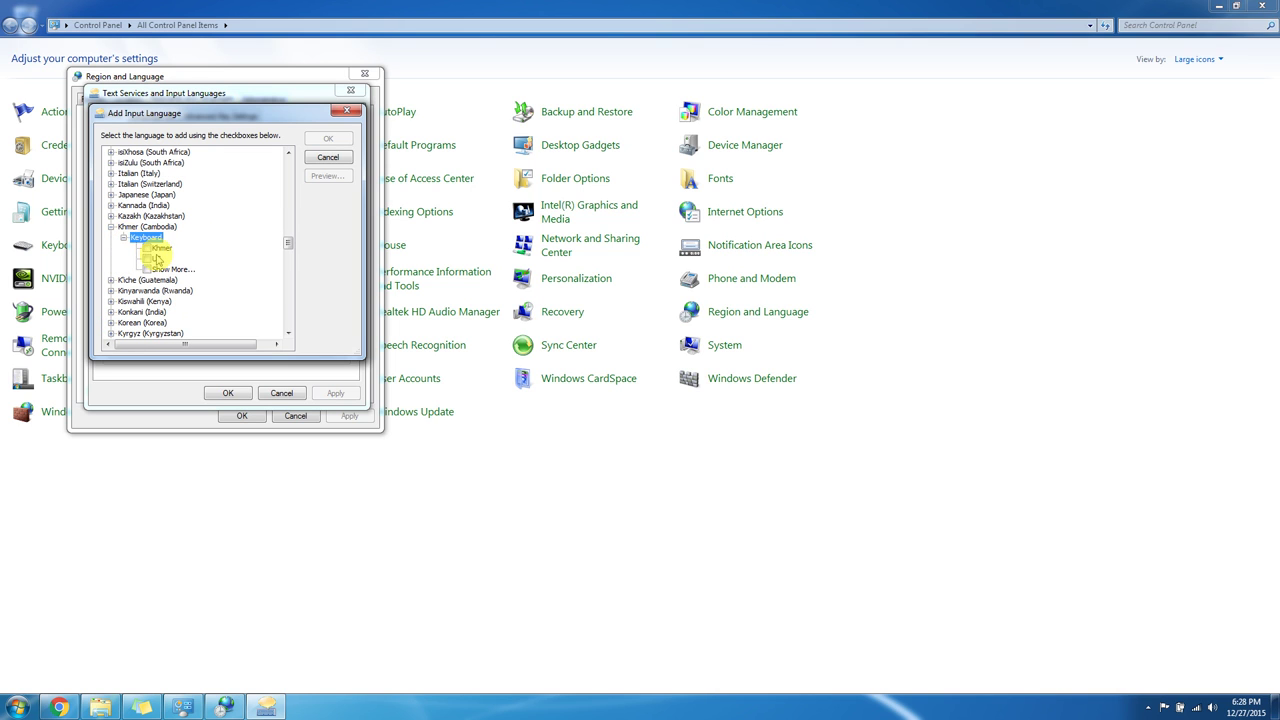
click(147, 248)
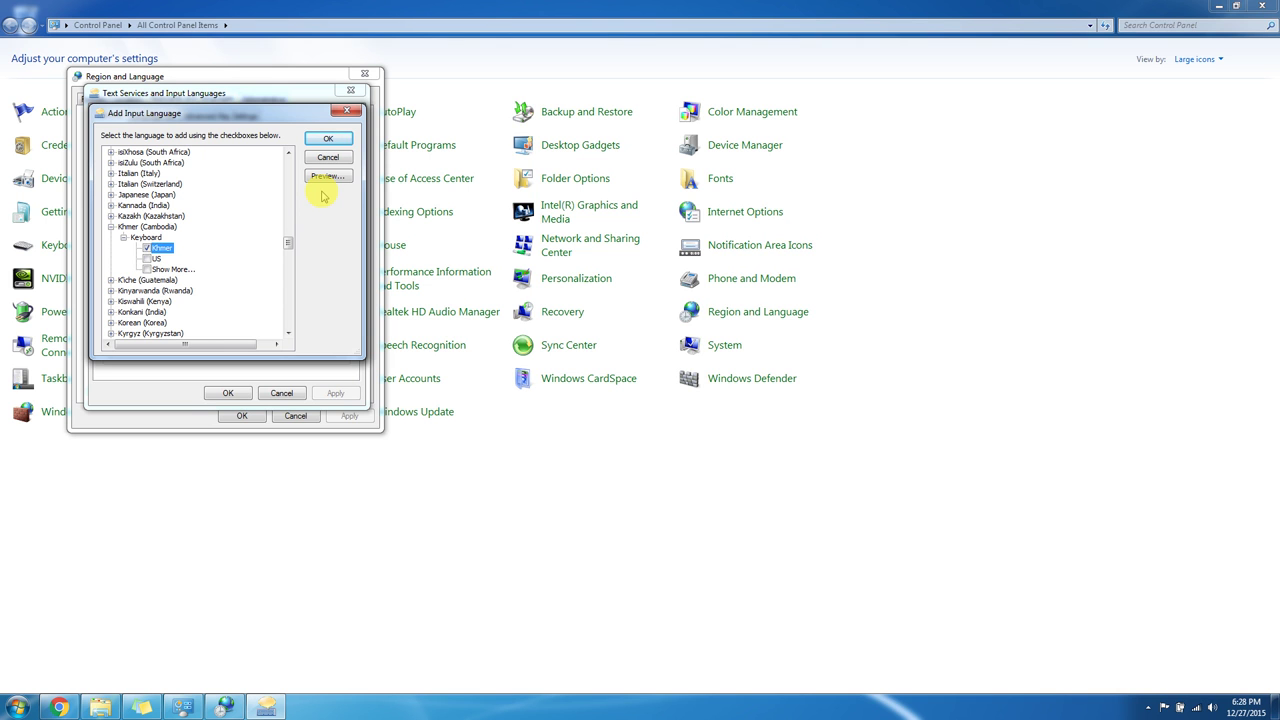
click(346, 111)
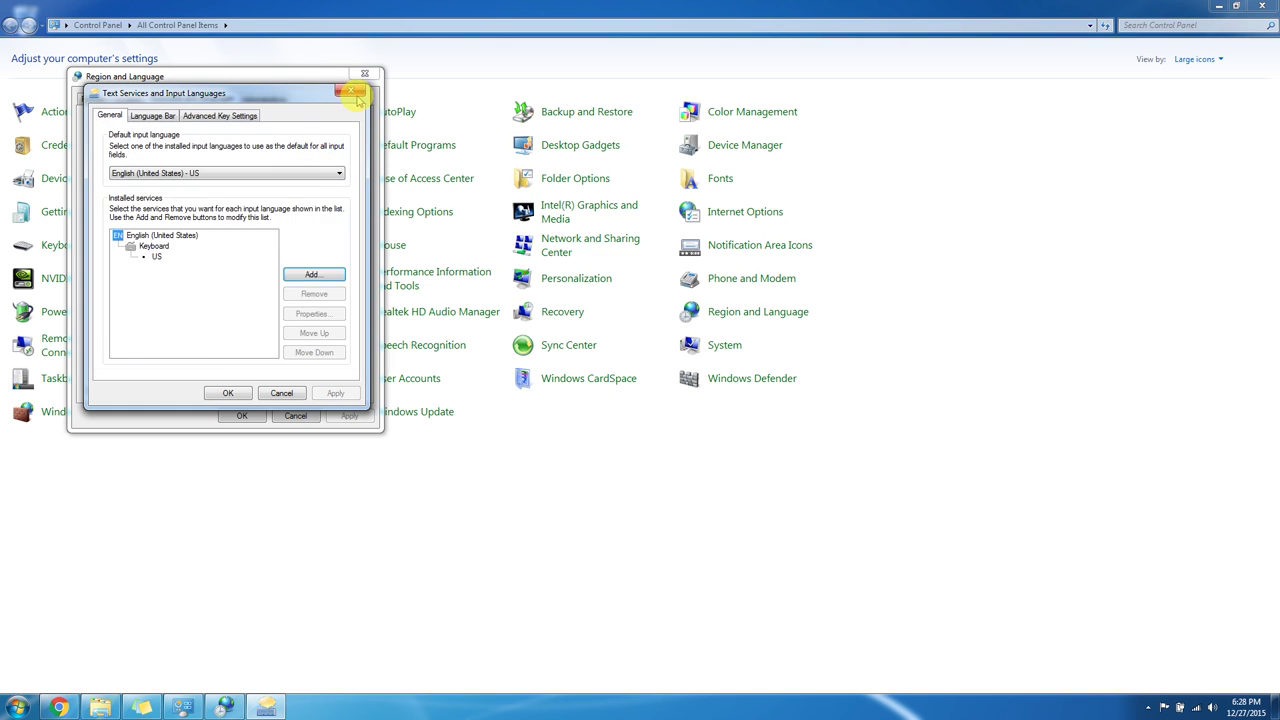
click(352, 91)
click(363, 76)
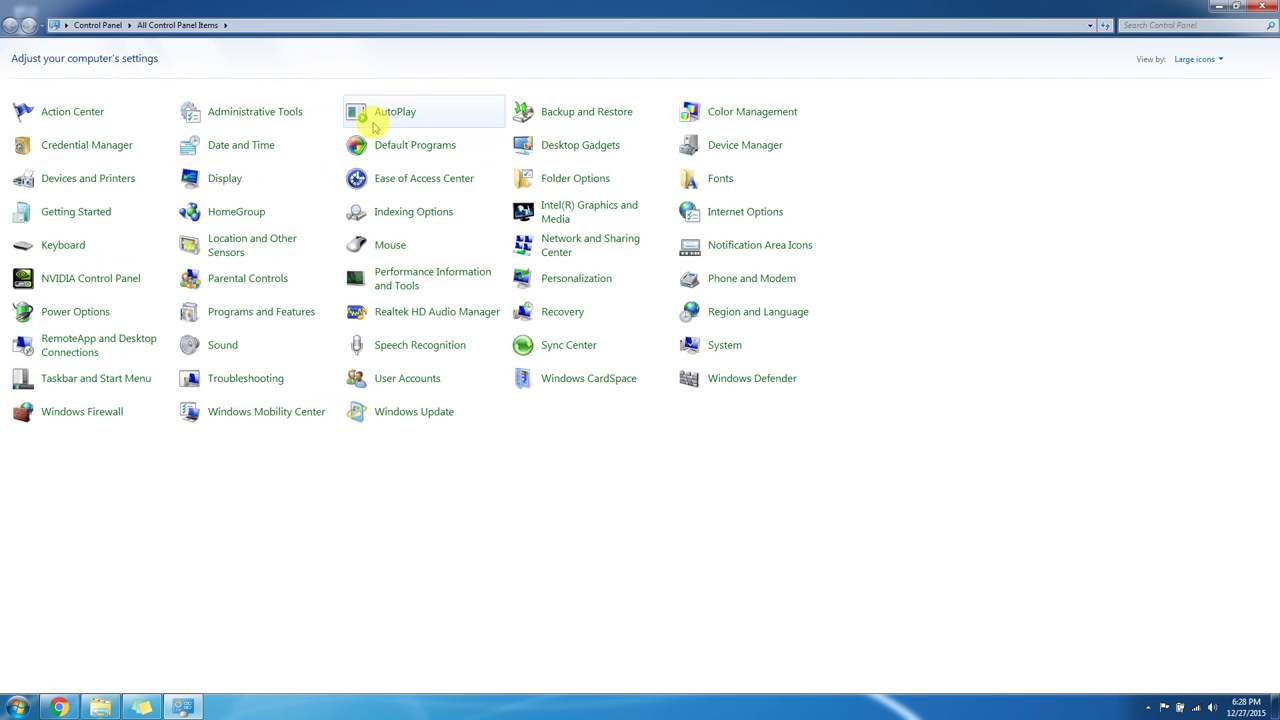
click(59, 707)
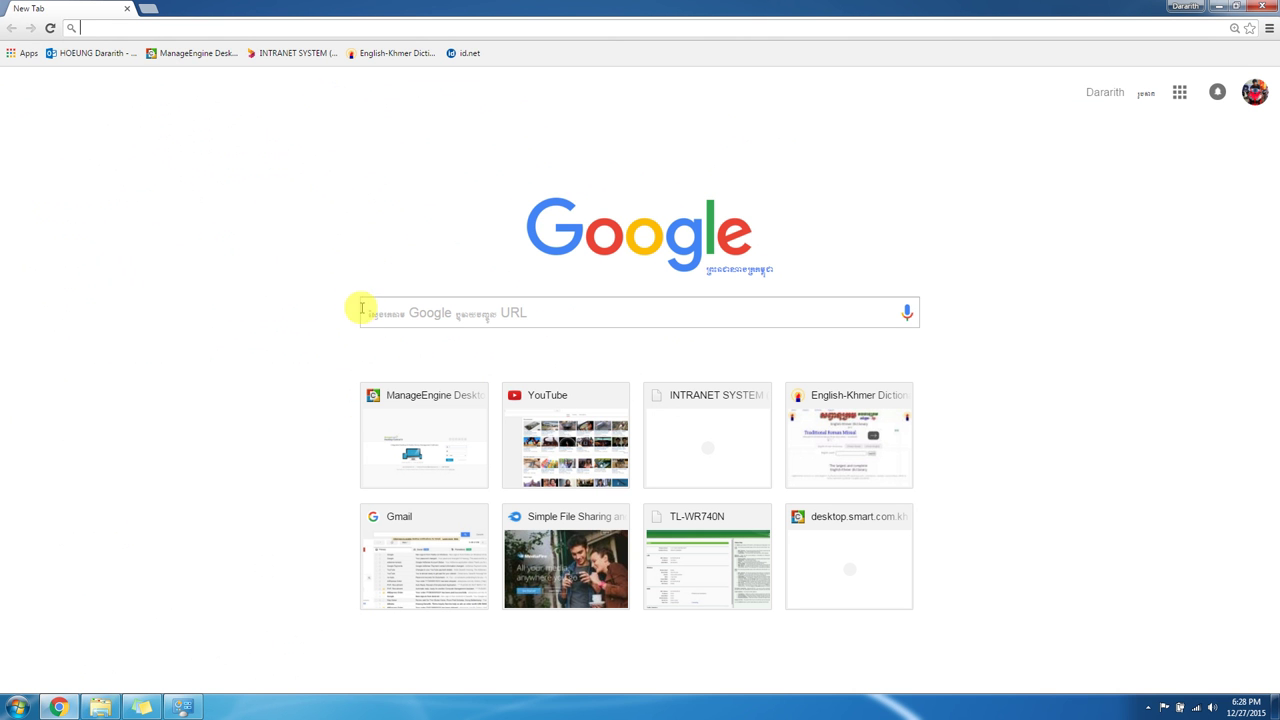
click(400, 311)
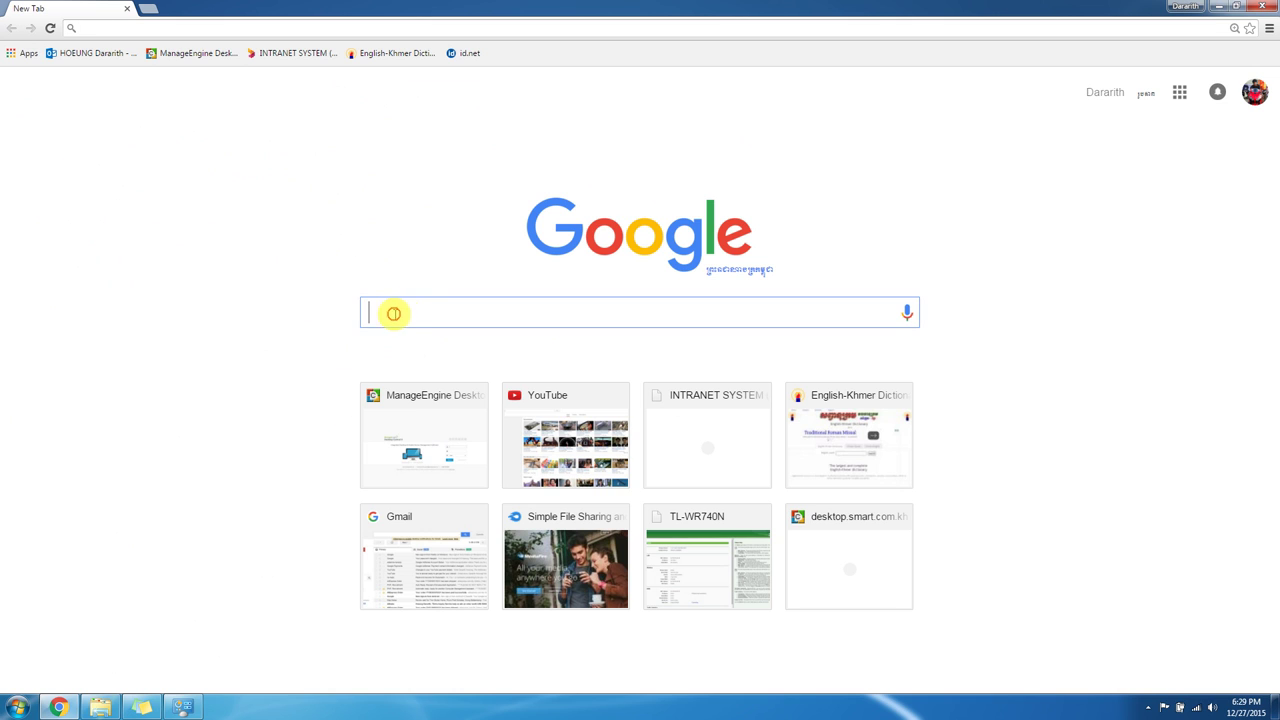
click(283, 375)
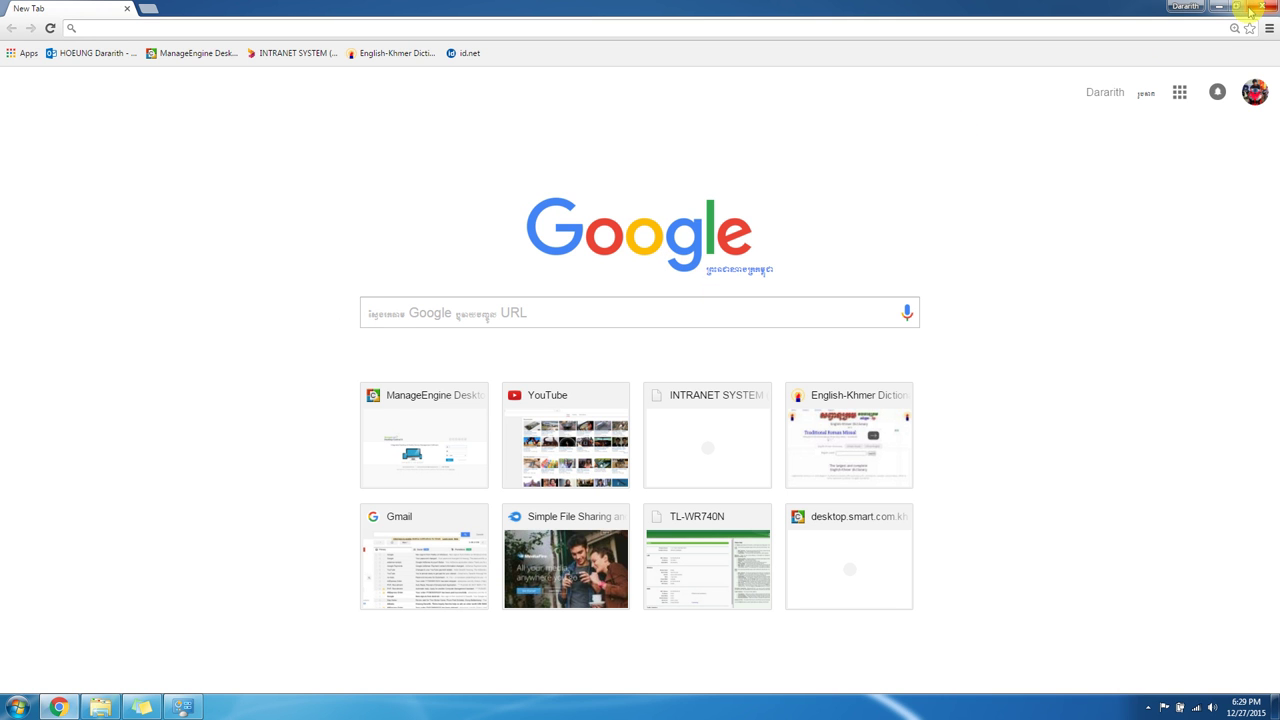
click(1218, 6)
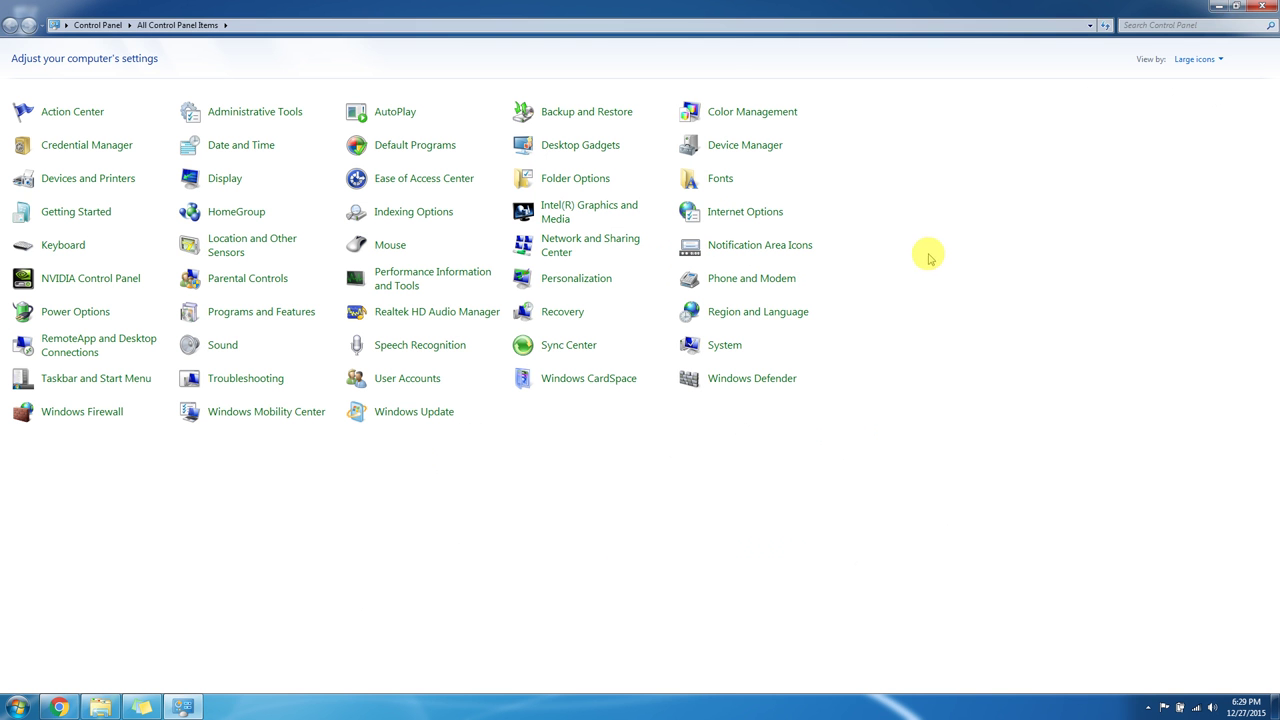
Close Control Panel and copy the MediaFire download link from the sticky note on the desktop
click(1261, 6)
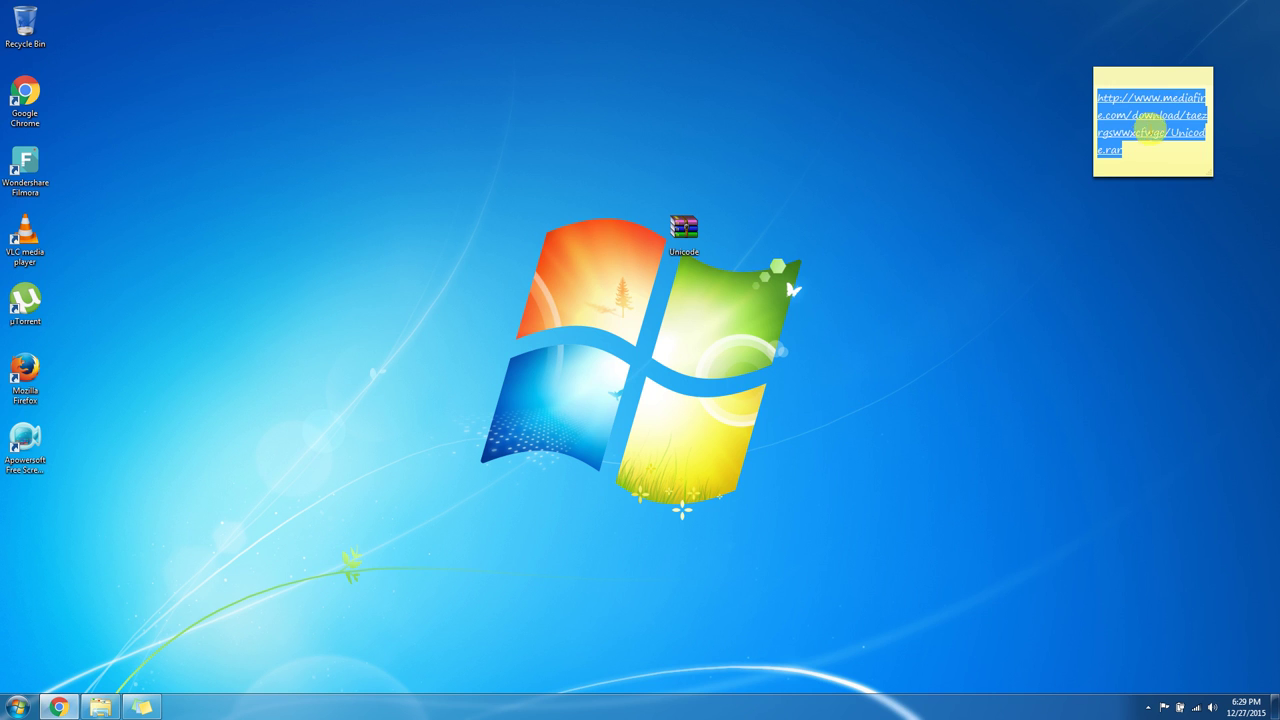
right_click(1152, 124)
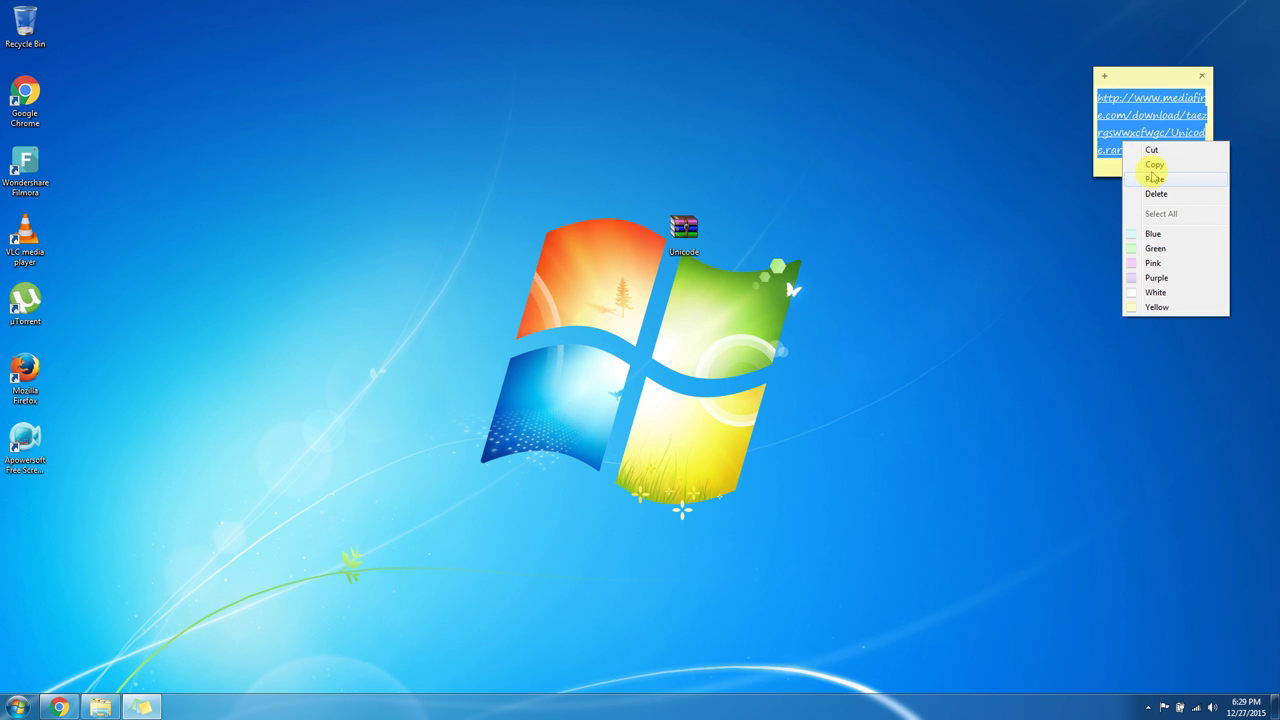
click(1155, 165)
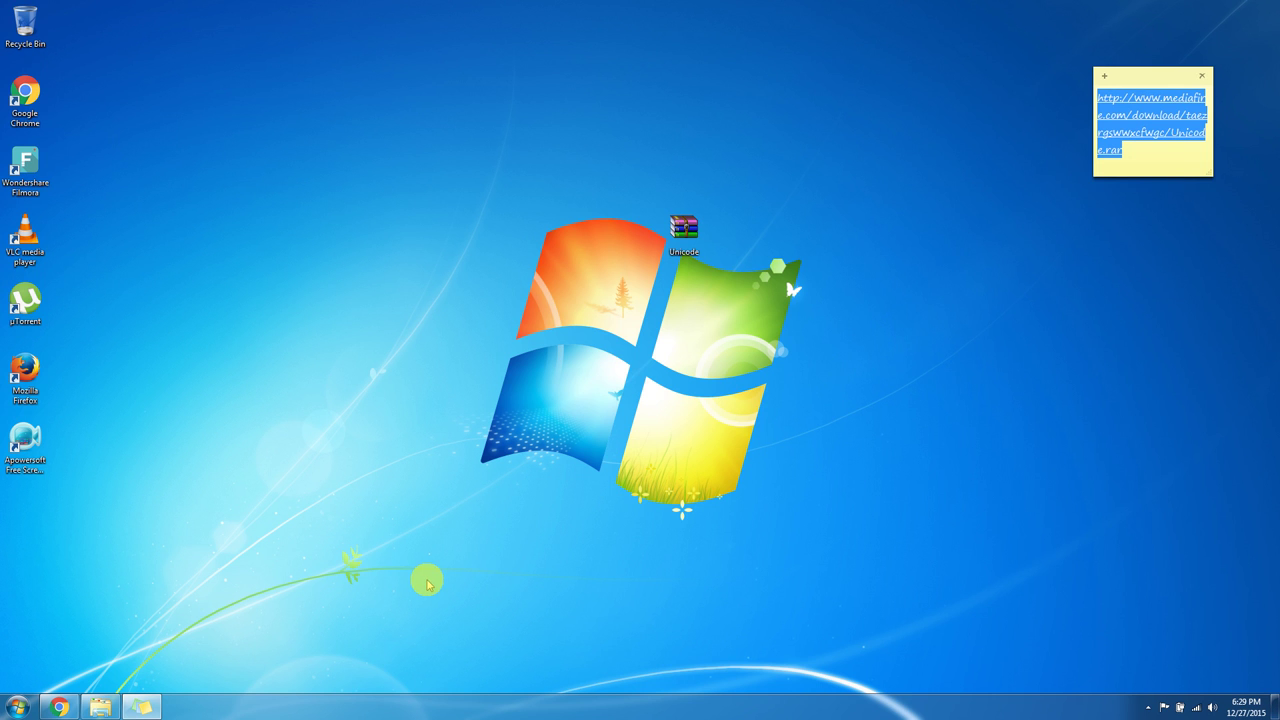
Load the copied Unicode.rar download link in Chrome and minimize the browser
click(59, 707)
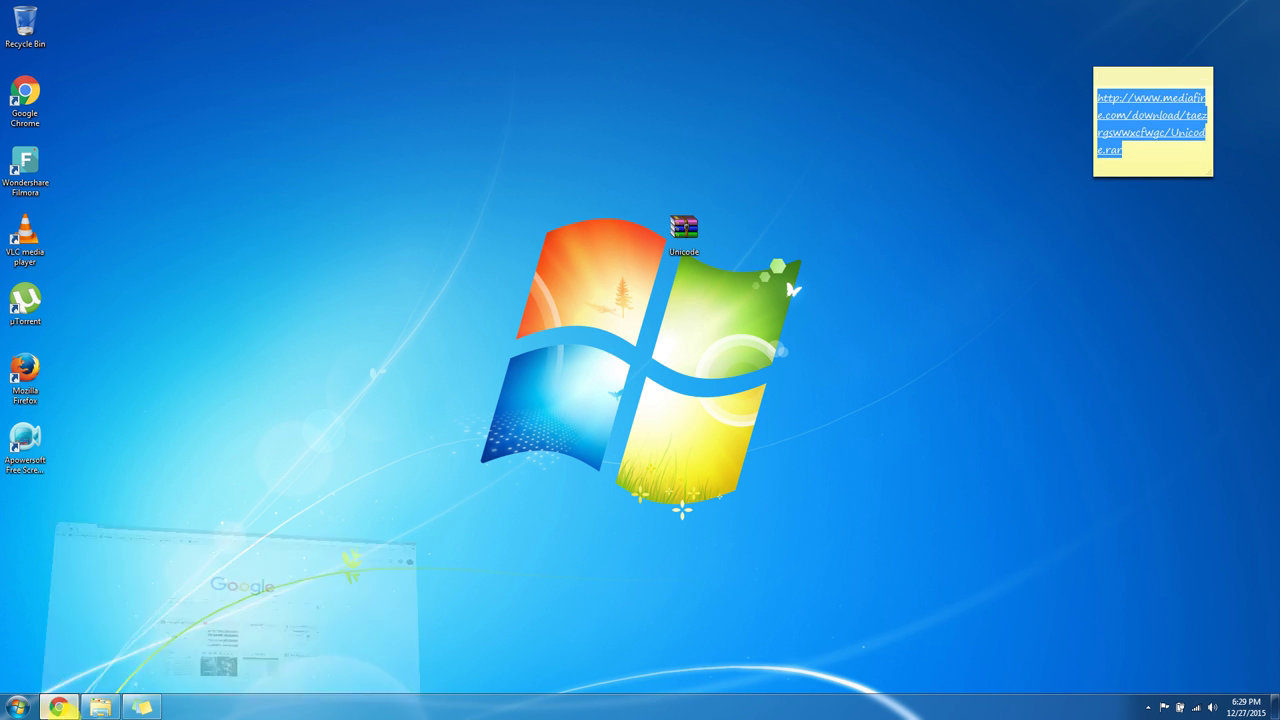
click(393, 29)
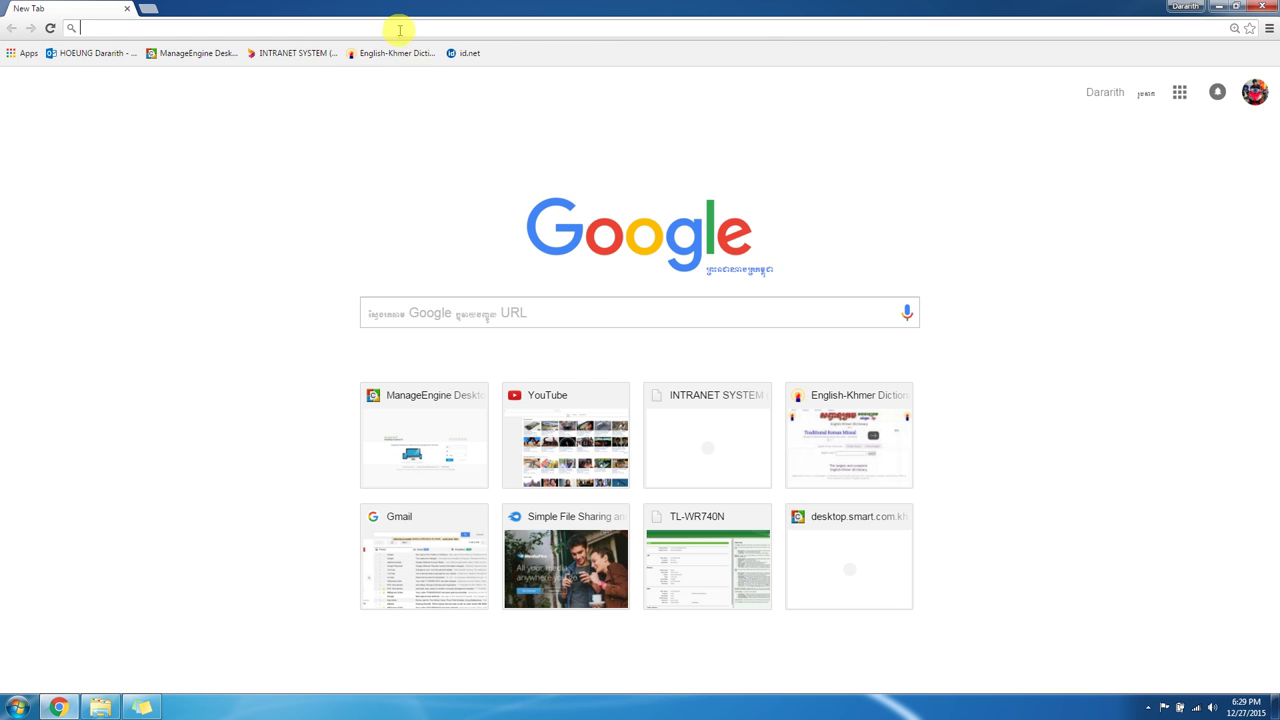
key(ctrl+v)
key(Return)
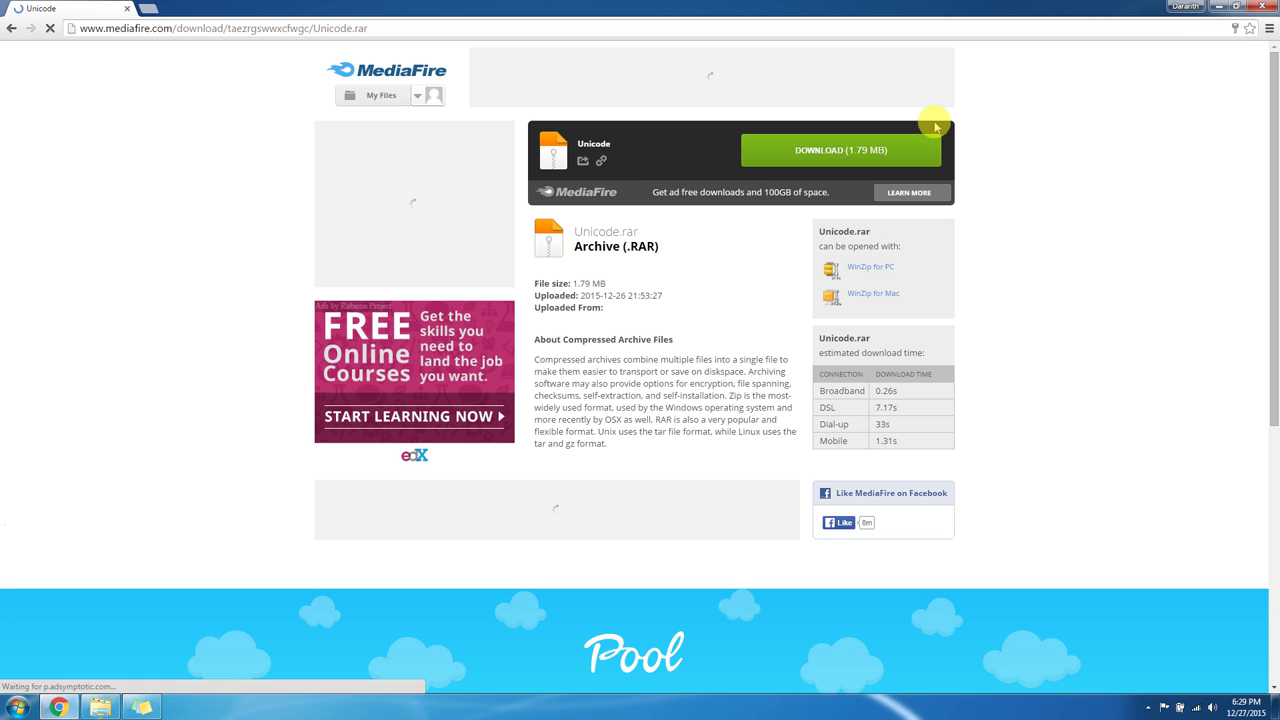
click(1219, 7)
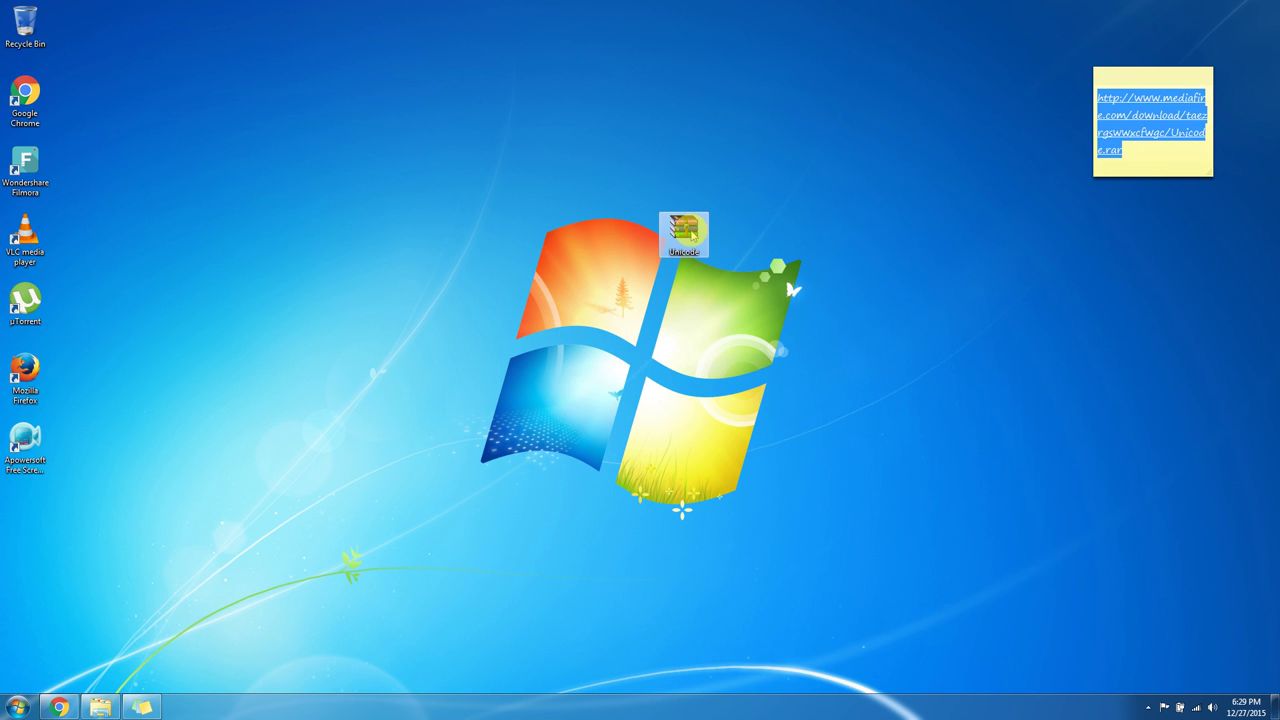
Extract the Unicode archive on the desktop and place the extracted folder beside the archive
right_click(690, 234)
click(757, 278)
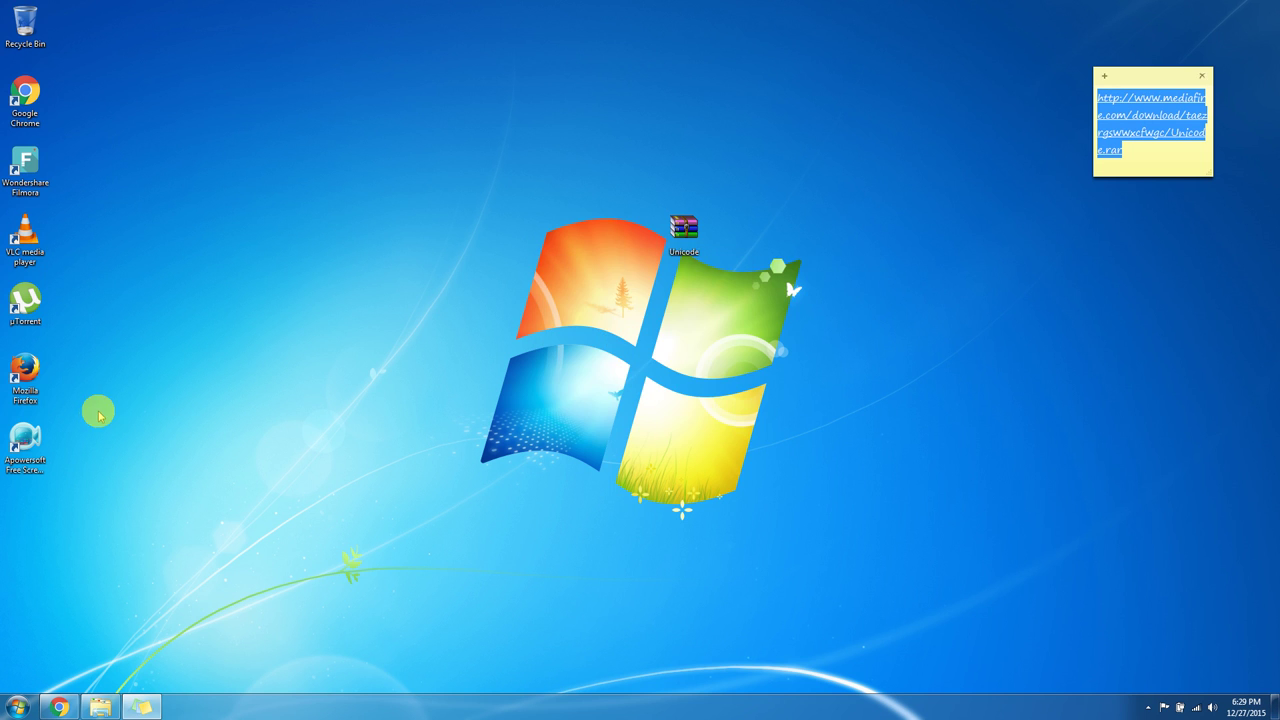
drag(24, 508, 622, 236)
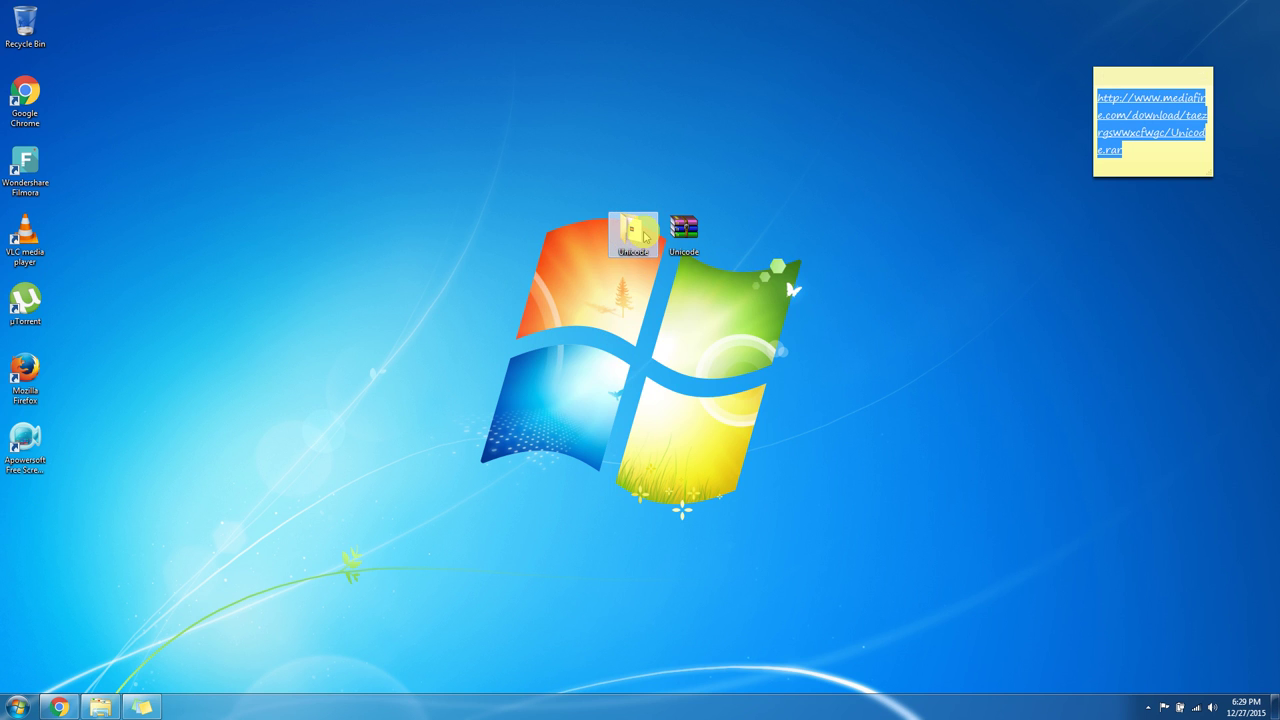
Install the Khmer Unicode Keyboard (SBBIC 1.0) with setup from the extracted "Unicode for Win 7 64 bit" folder
double_click(634, 234)
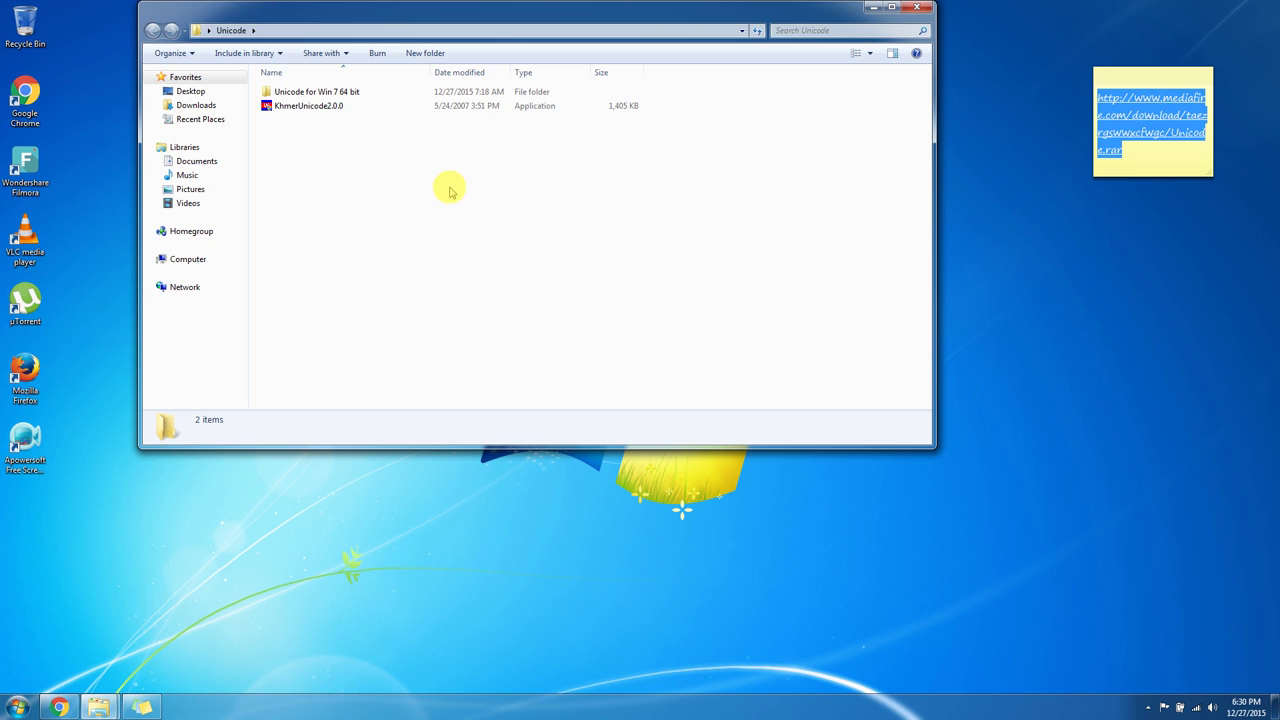
double_click(349, 97)
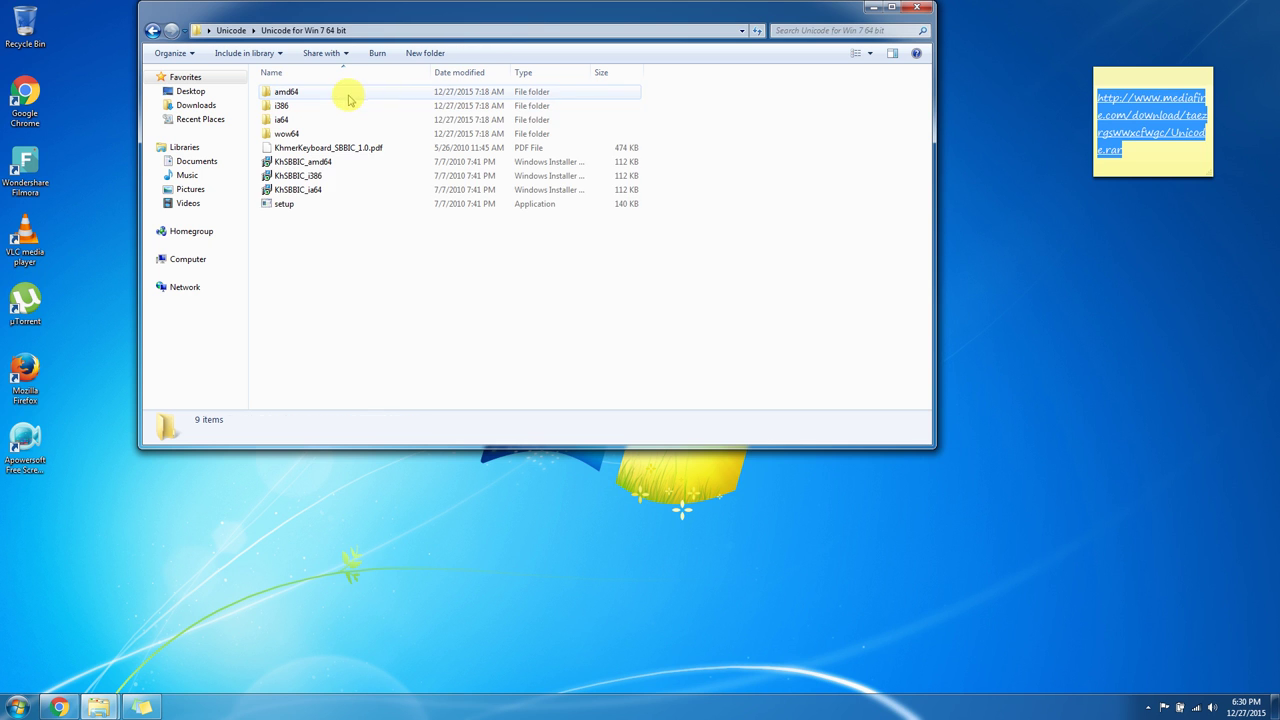
double_click(290, 205)
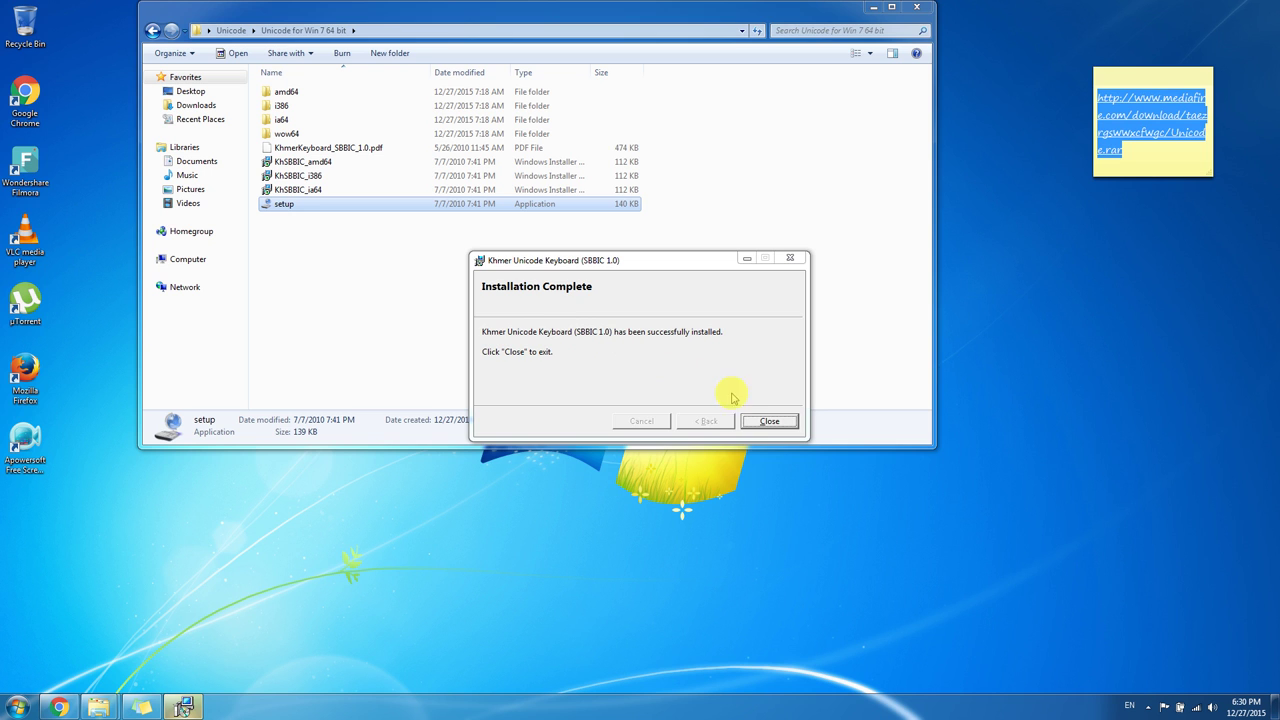
click(769, 421)
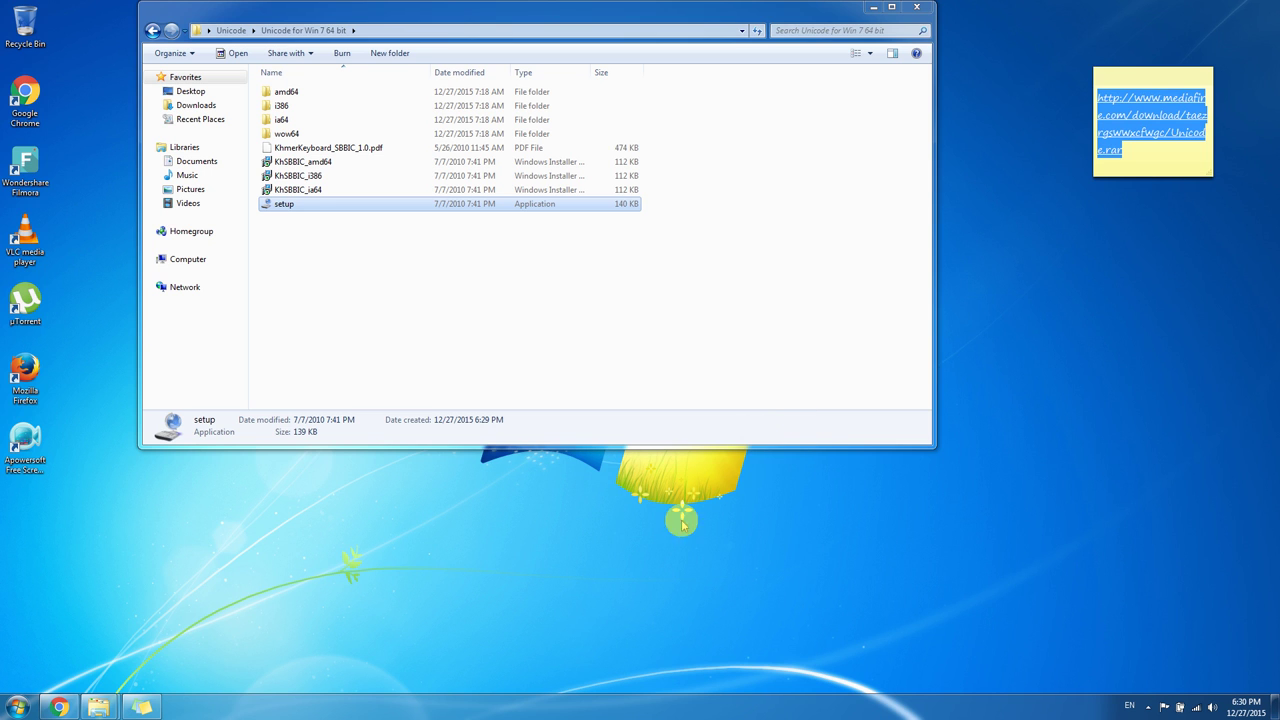
Check the installed input languages and toggle between English (United States) and Khmer (Cambodia)
click(1129, 705)
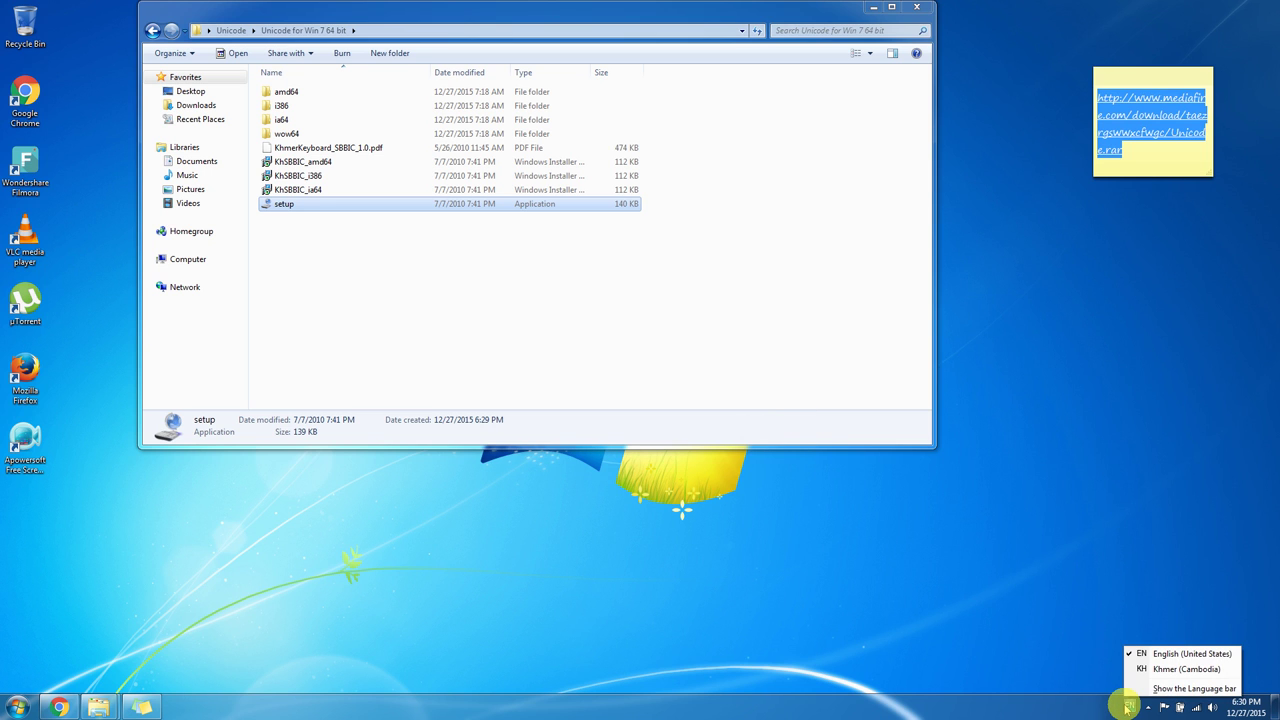
click(1146, 676)
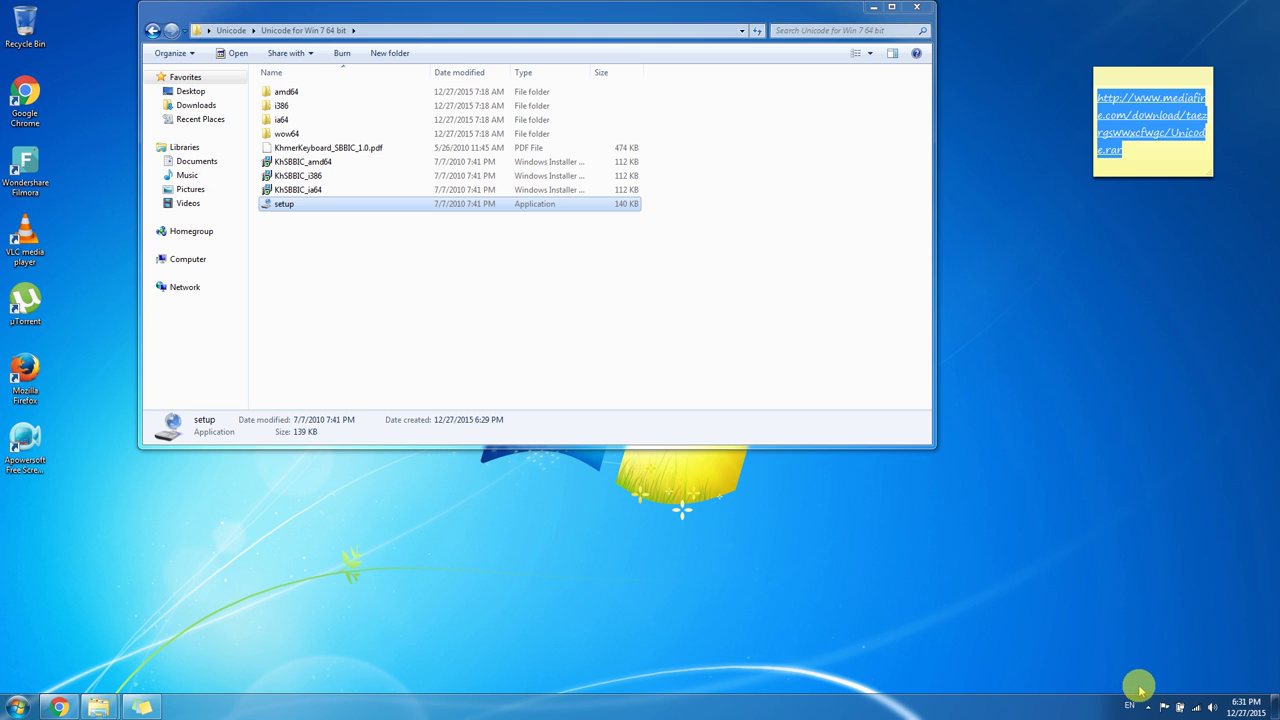
key(alt+shift)
key(alt+shift)
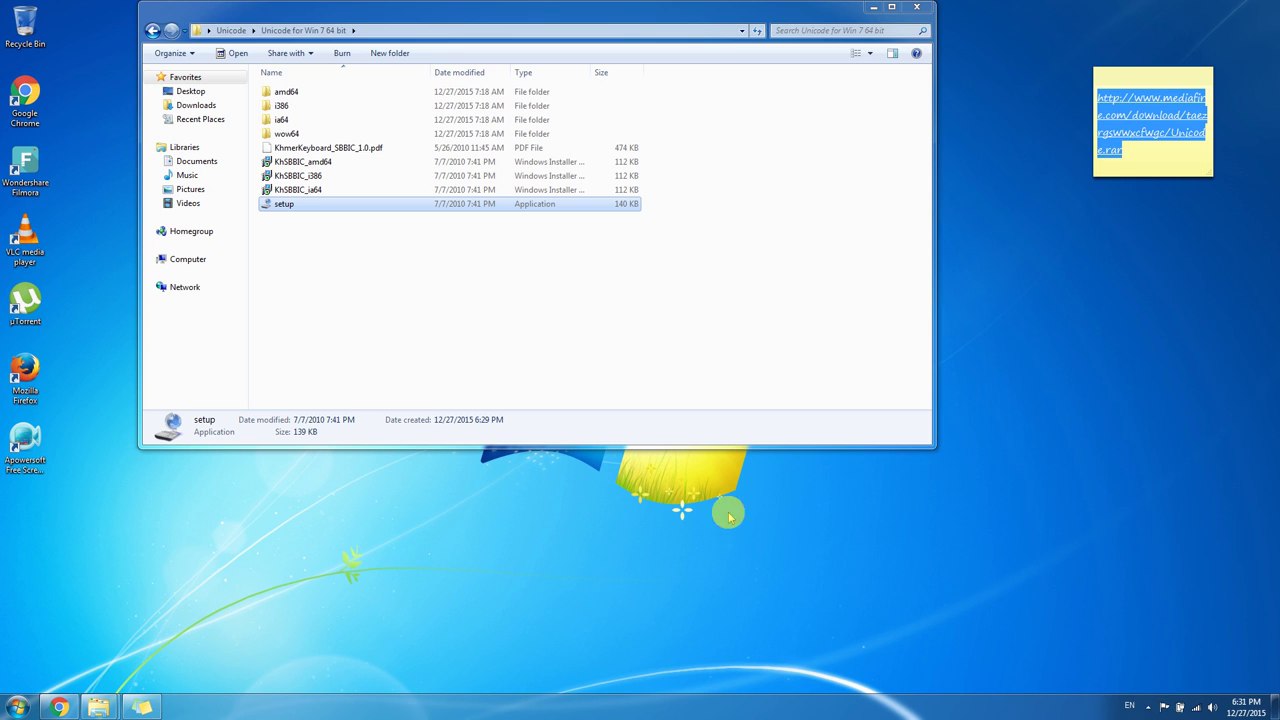
Switch to Chrome, run a Google search with Khmer sample text to test the font rendering, and close the browser
click(916, 8)
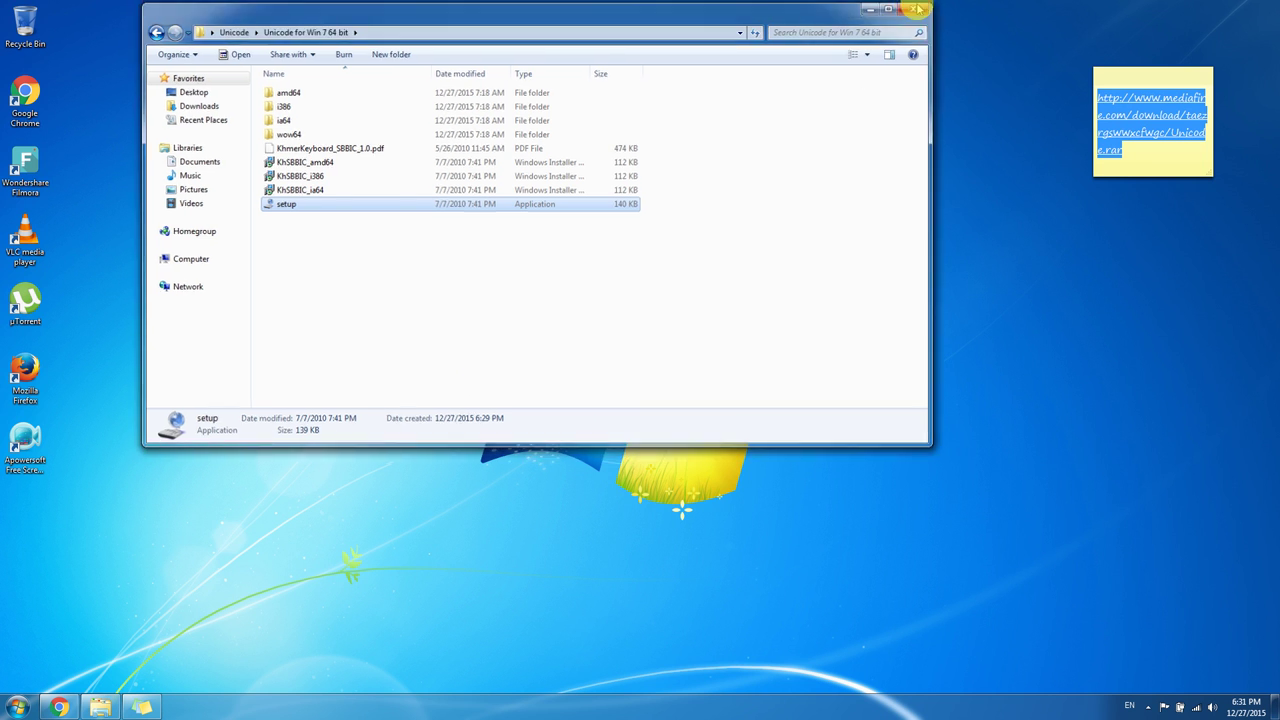
click(58, 704)
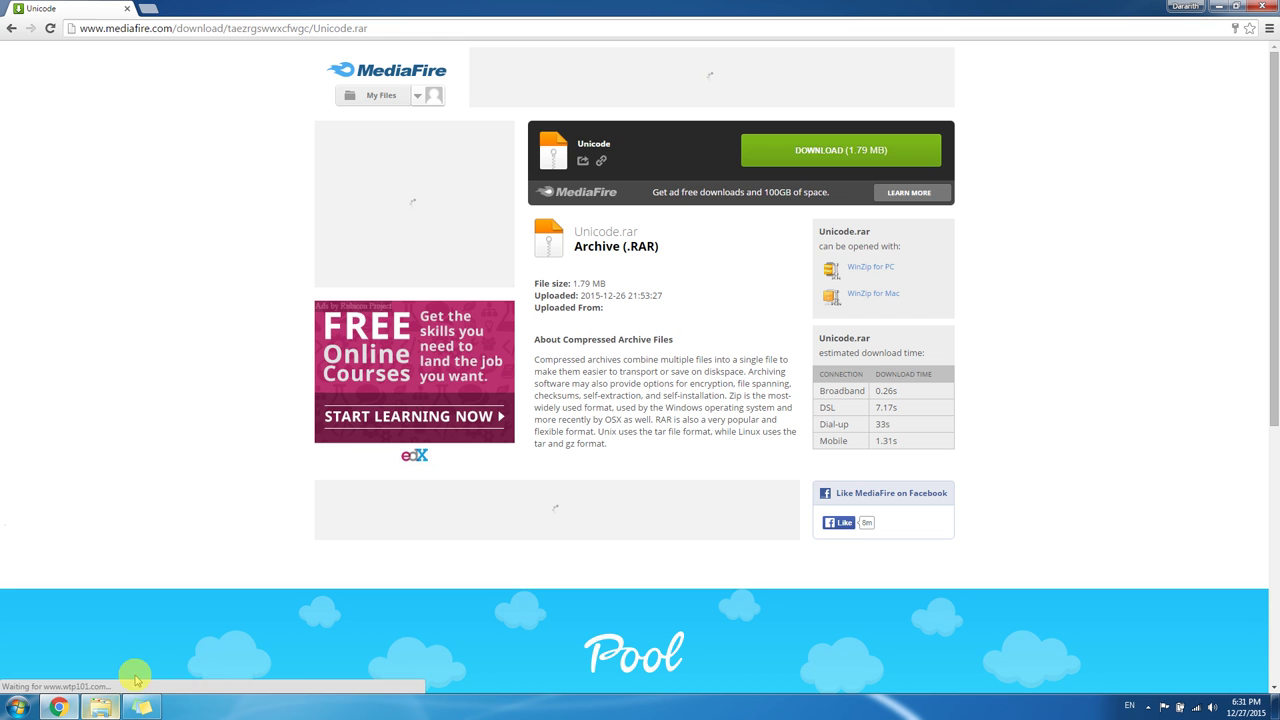
click(238, 28)
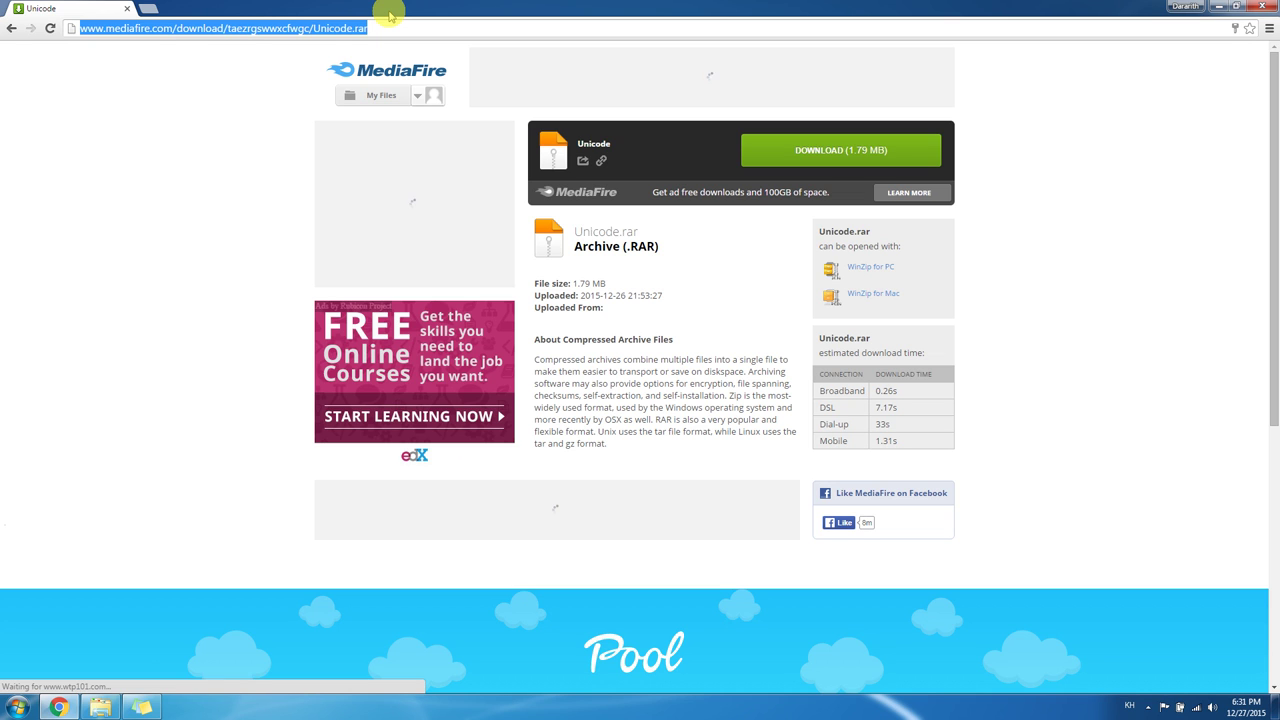
text(កសងបា១១បាក្យអផ្ចបាស្មាកស្រួលៃ)
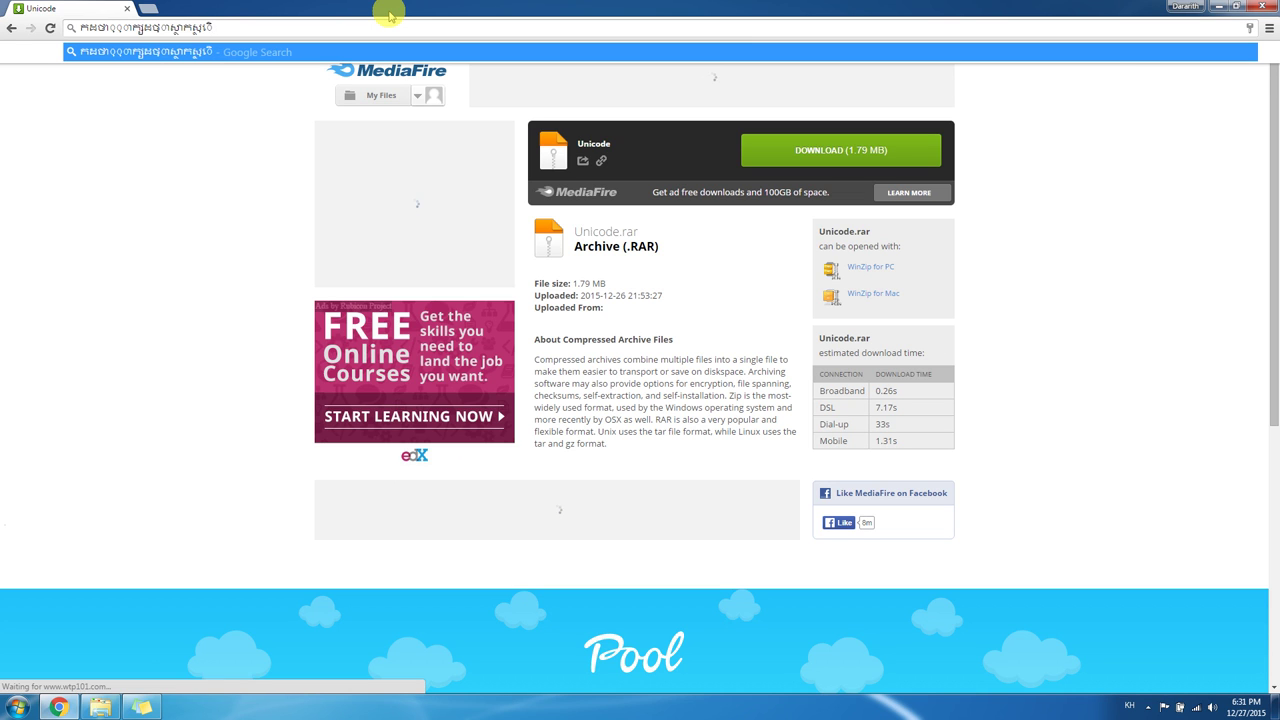
key(Return)
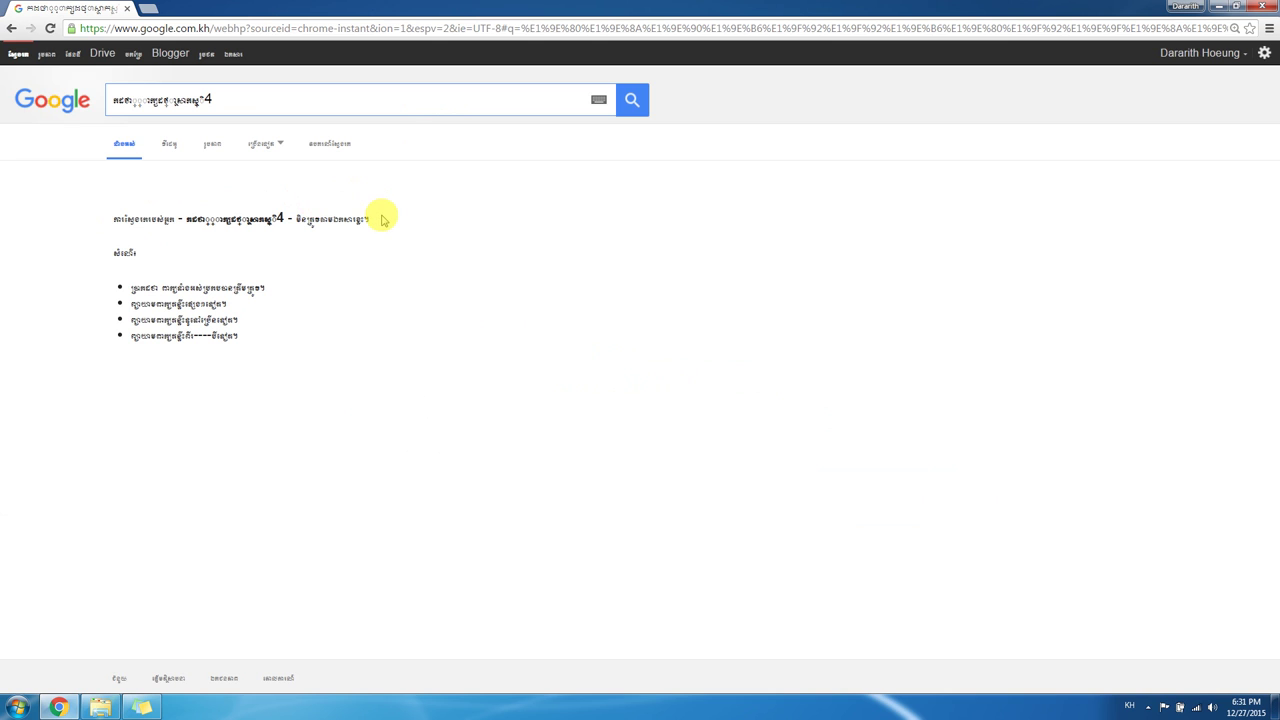
drag(380, 219, 113, 222)
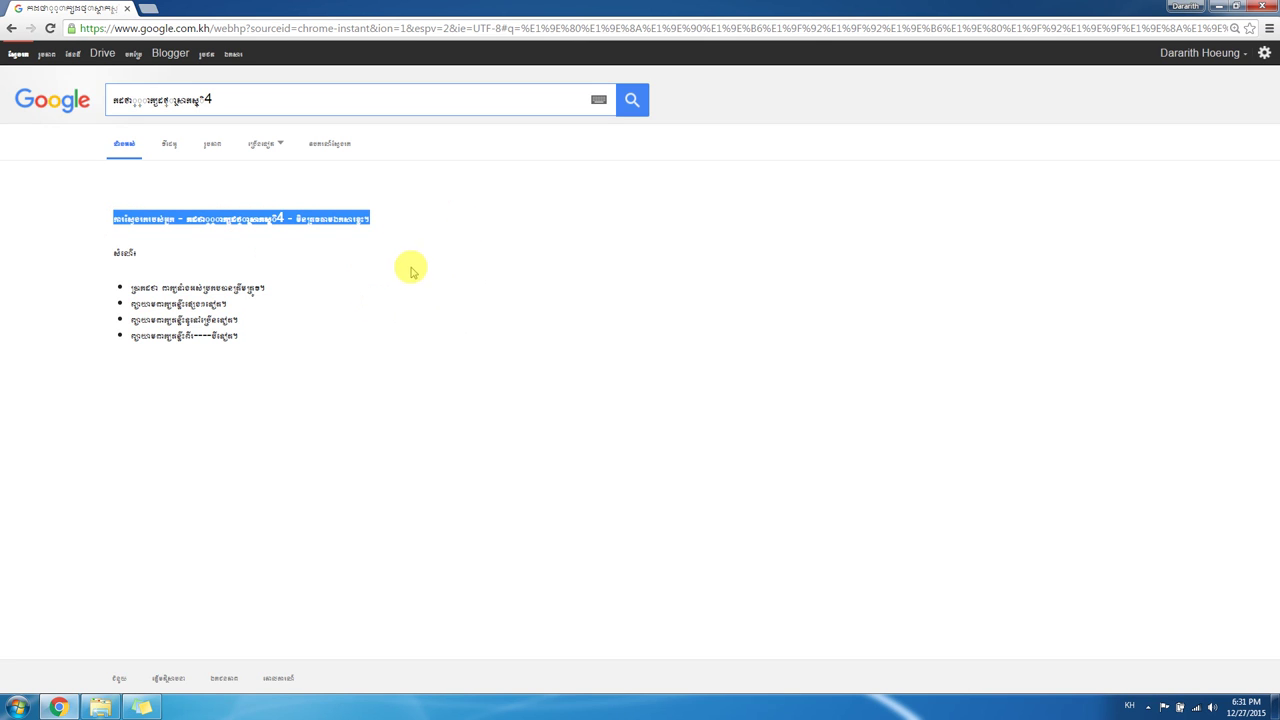
click(1232, 7)
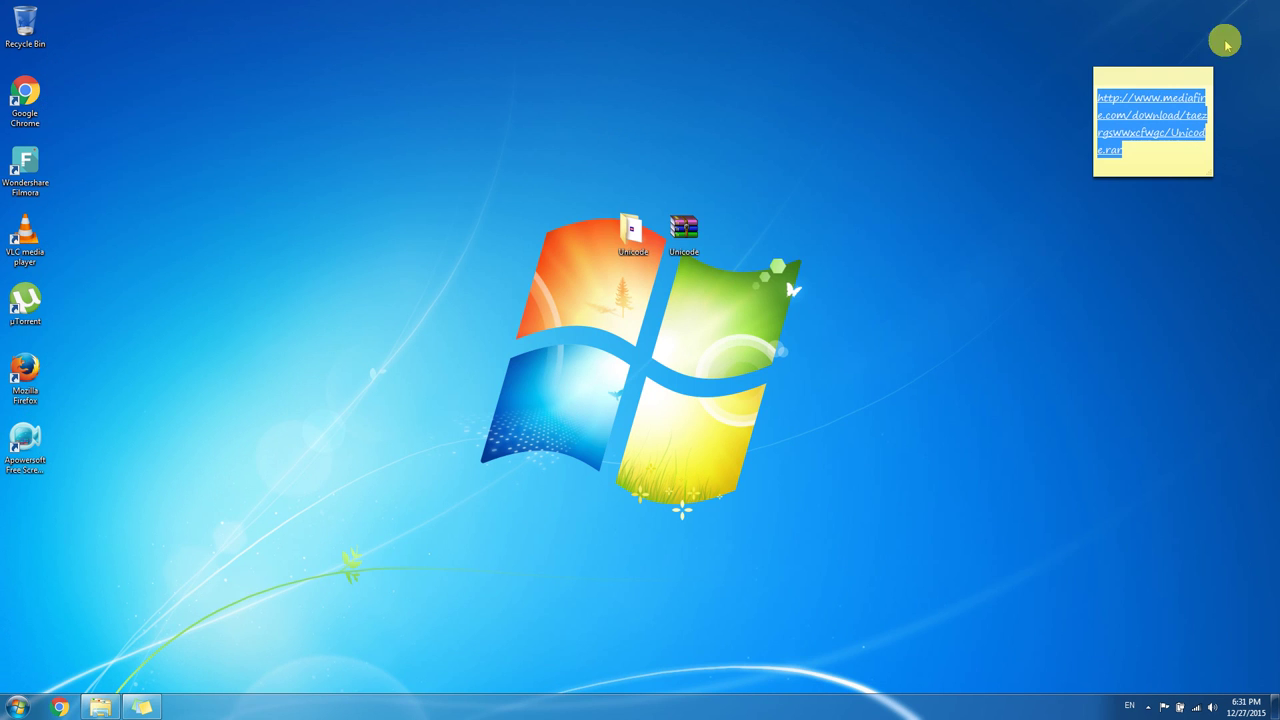
Install Khmer Unicode 2.0.0 with KhmerUnicode2.0.0 from the desktop Unicode folder and close the folder window
double_click(634, 234)
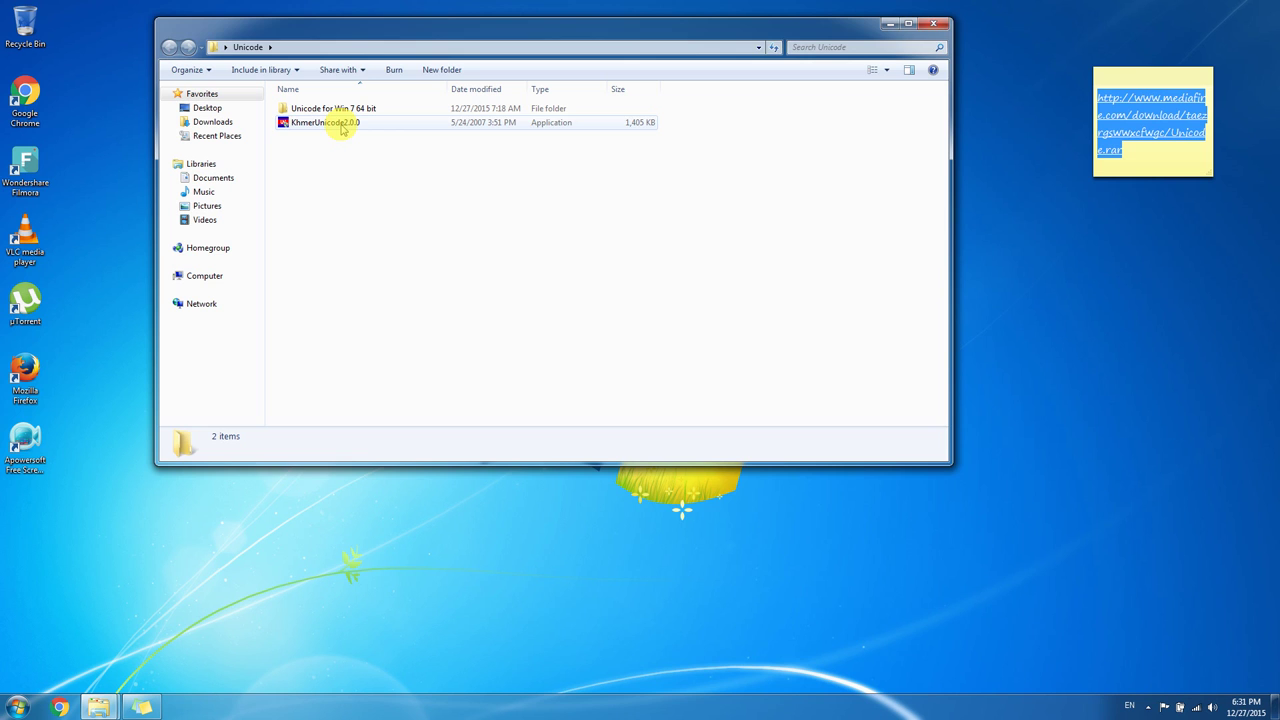
click(341, 124)
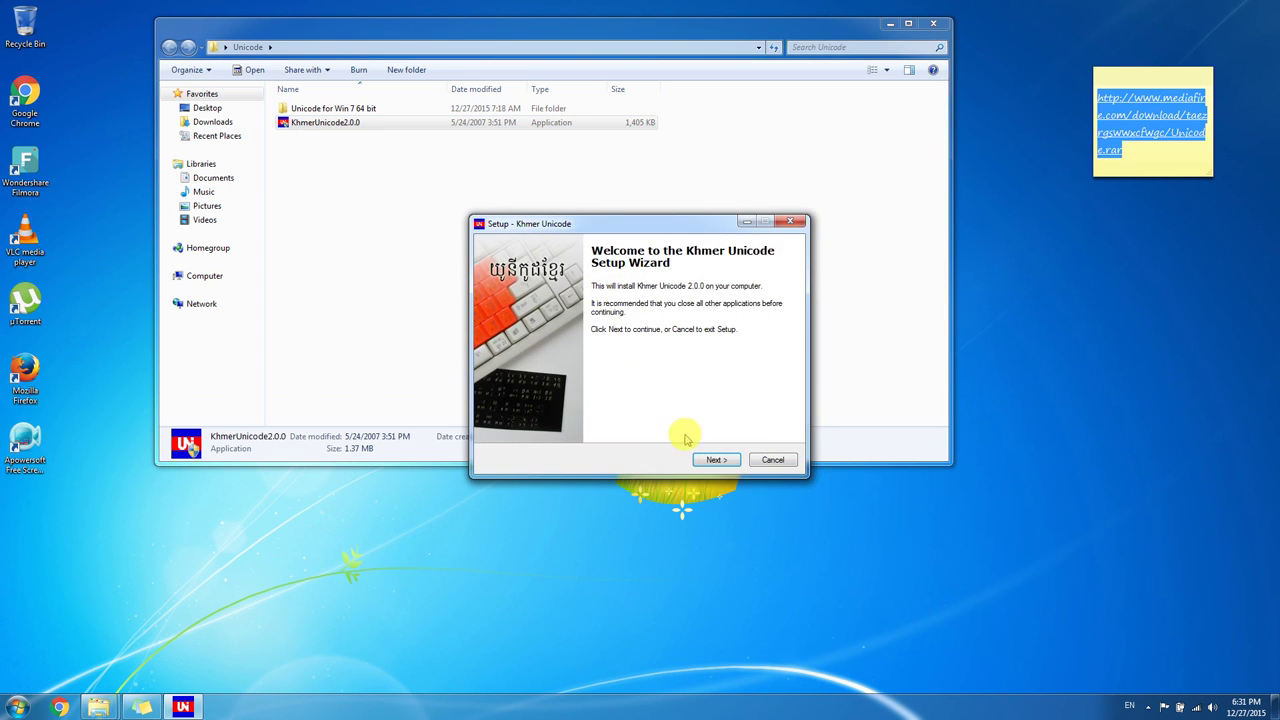
click(716, 460)
click(718, 461)
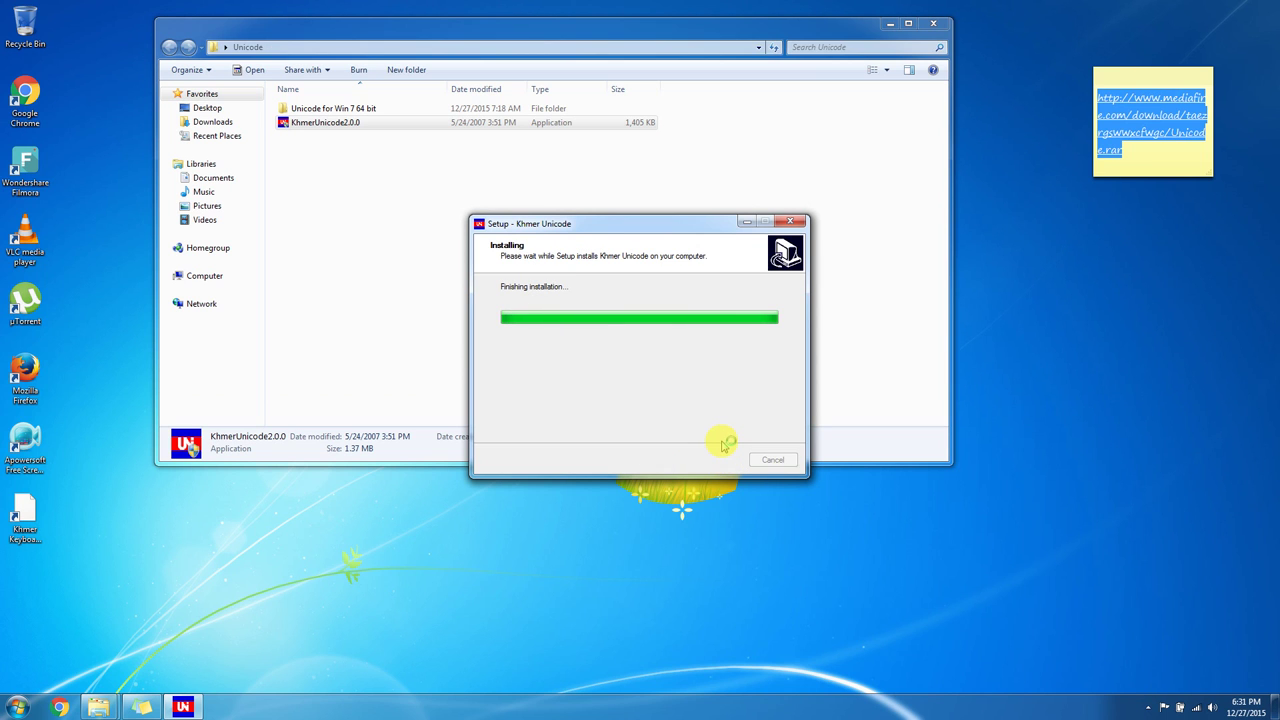
click(717, 461)
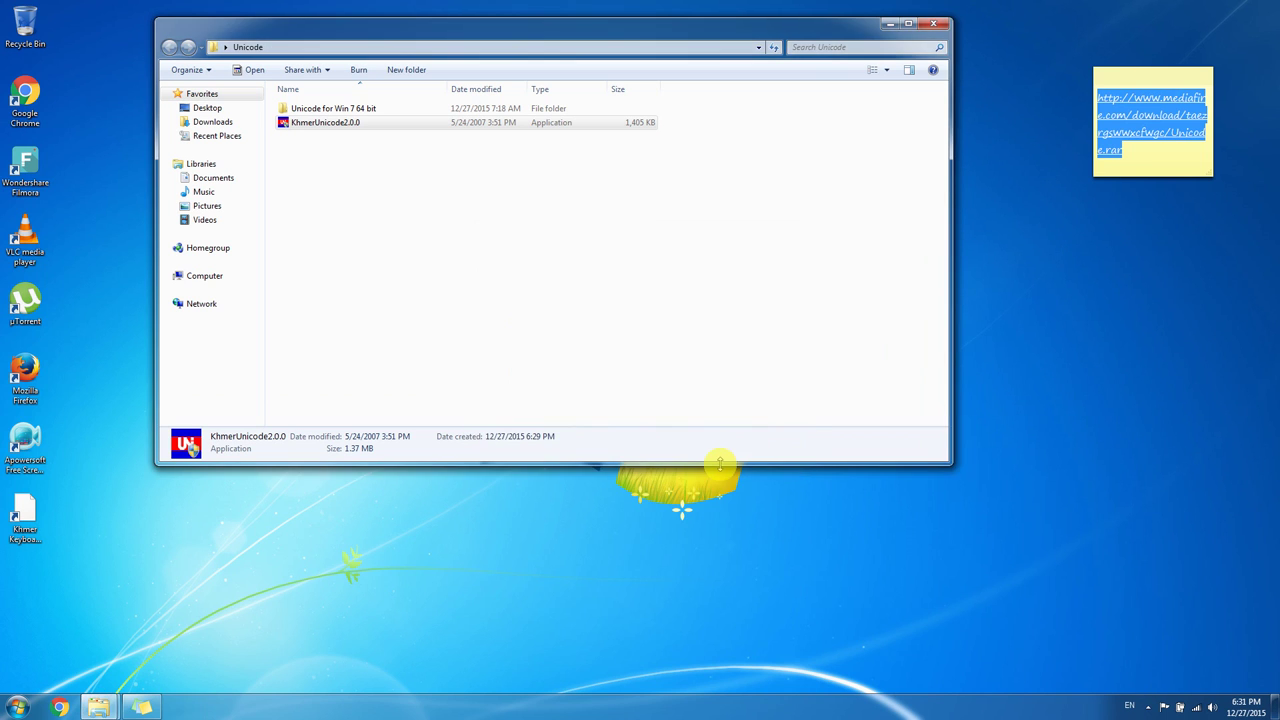
click(933, 24)
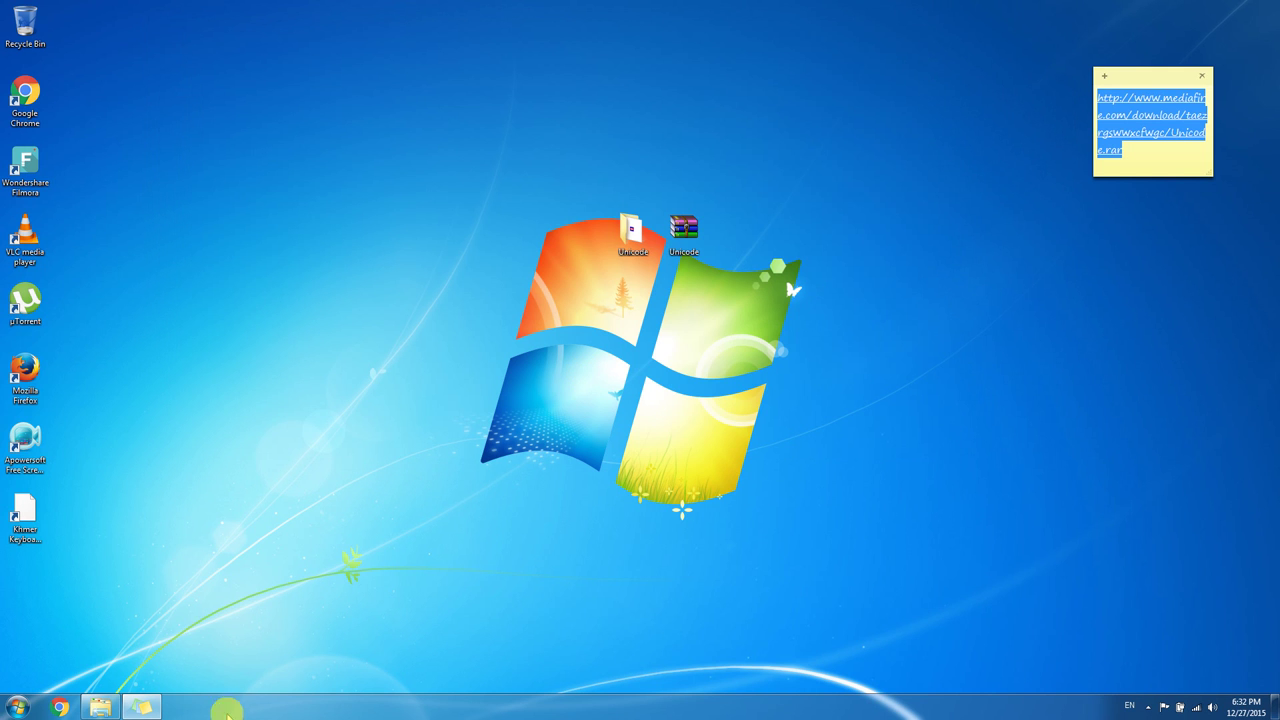
Remove the Khmer Unicode Keyboard (NIDA 1.0) from the installed input services in Control Panel's Region and Language settings
click(18, 706)
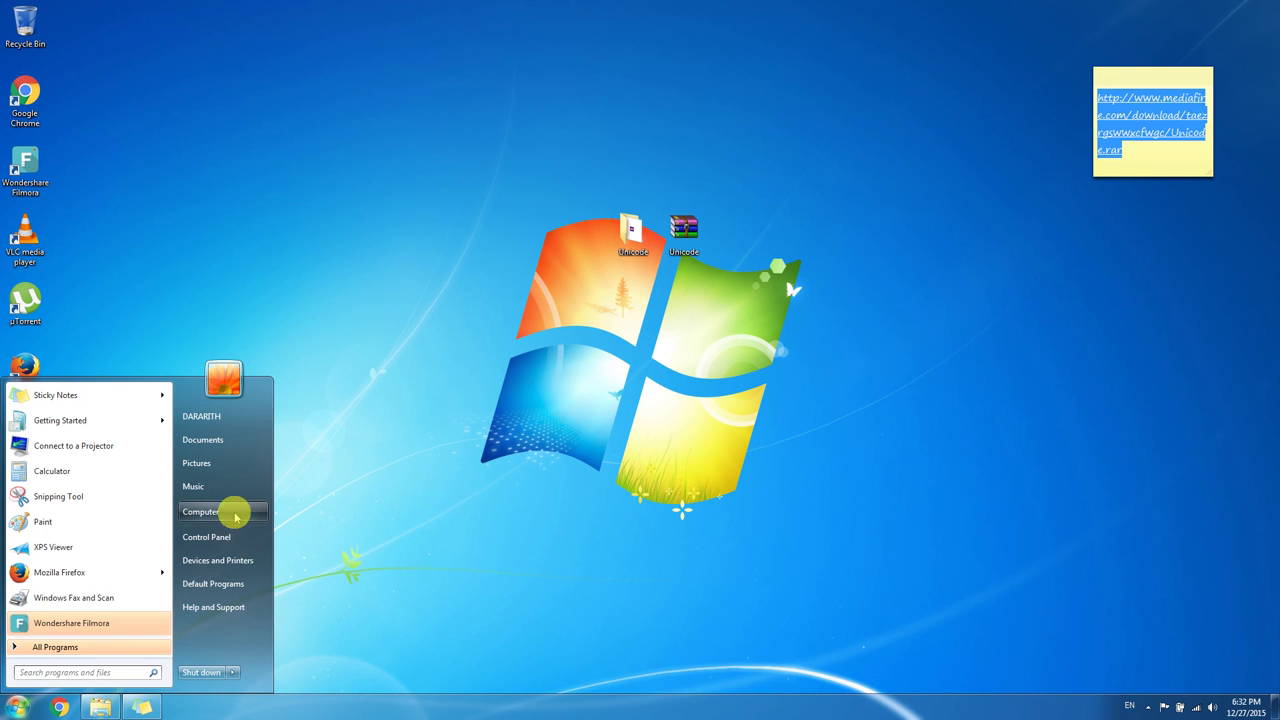
click(217, 540)
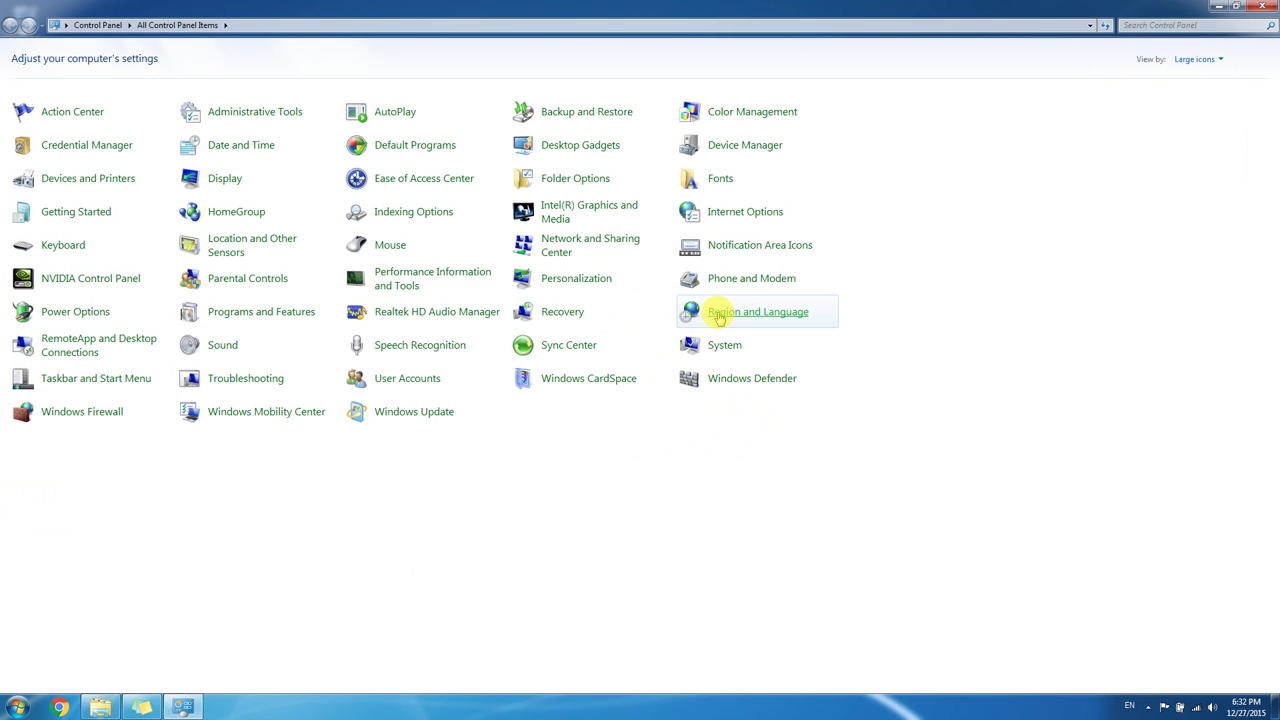
click(724, 312)
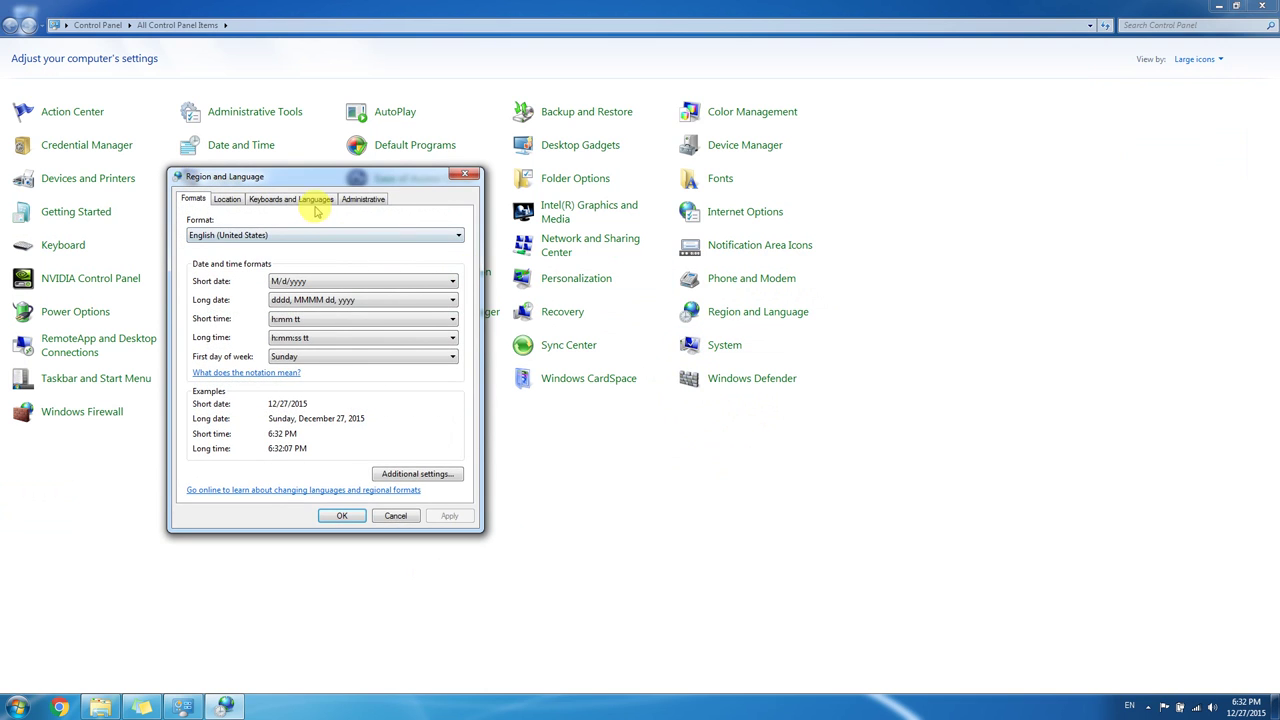
click(303, 200)
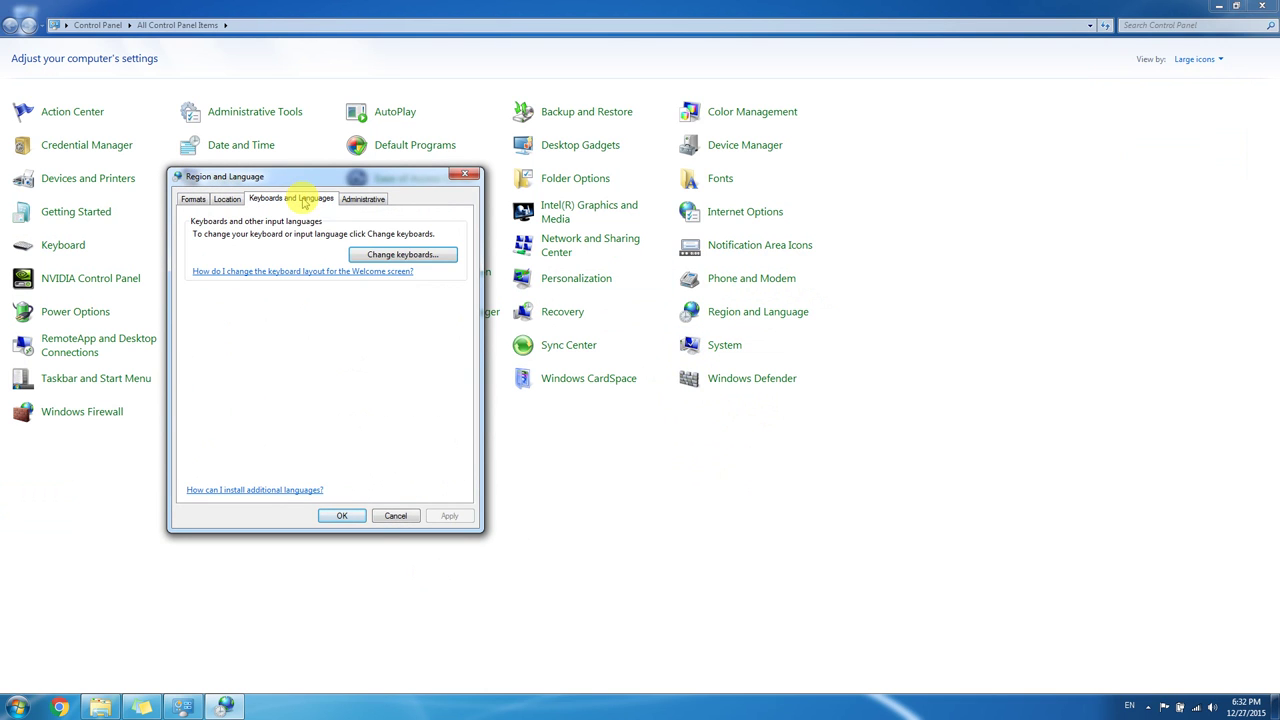
click(402, 254)
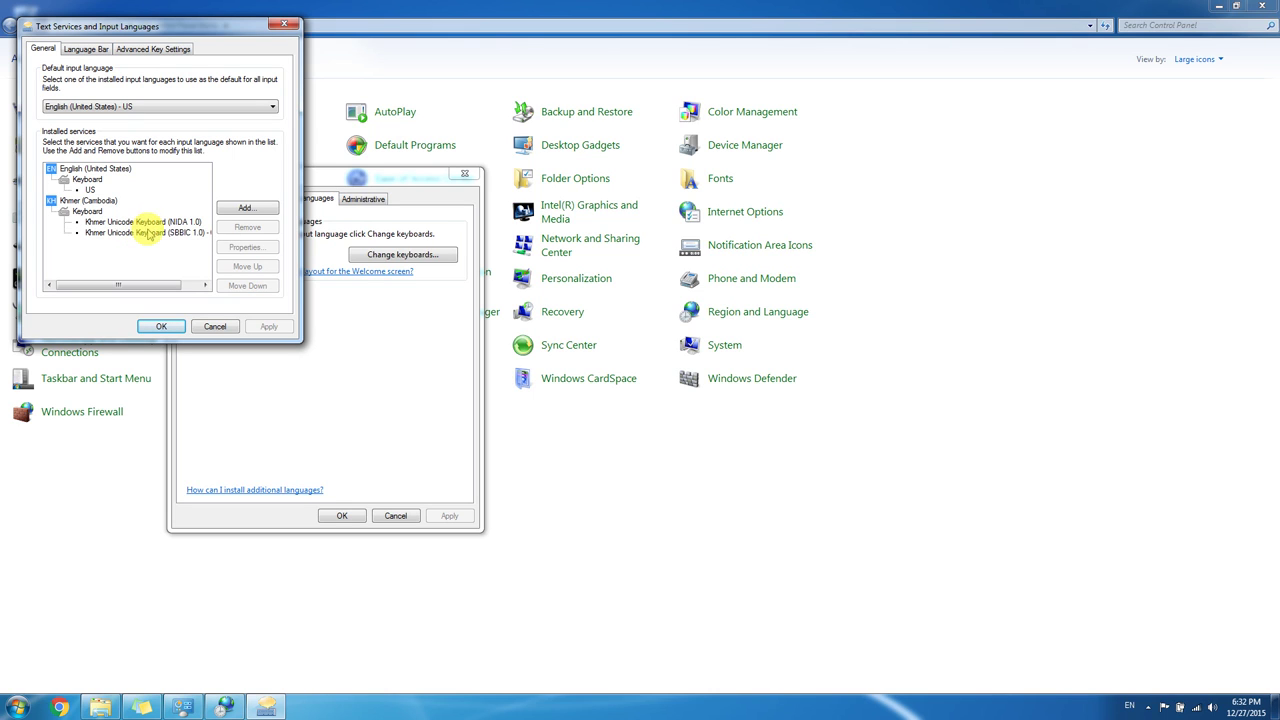
click(146, 234)
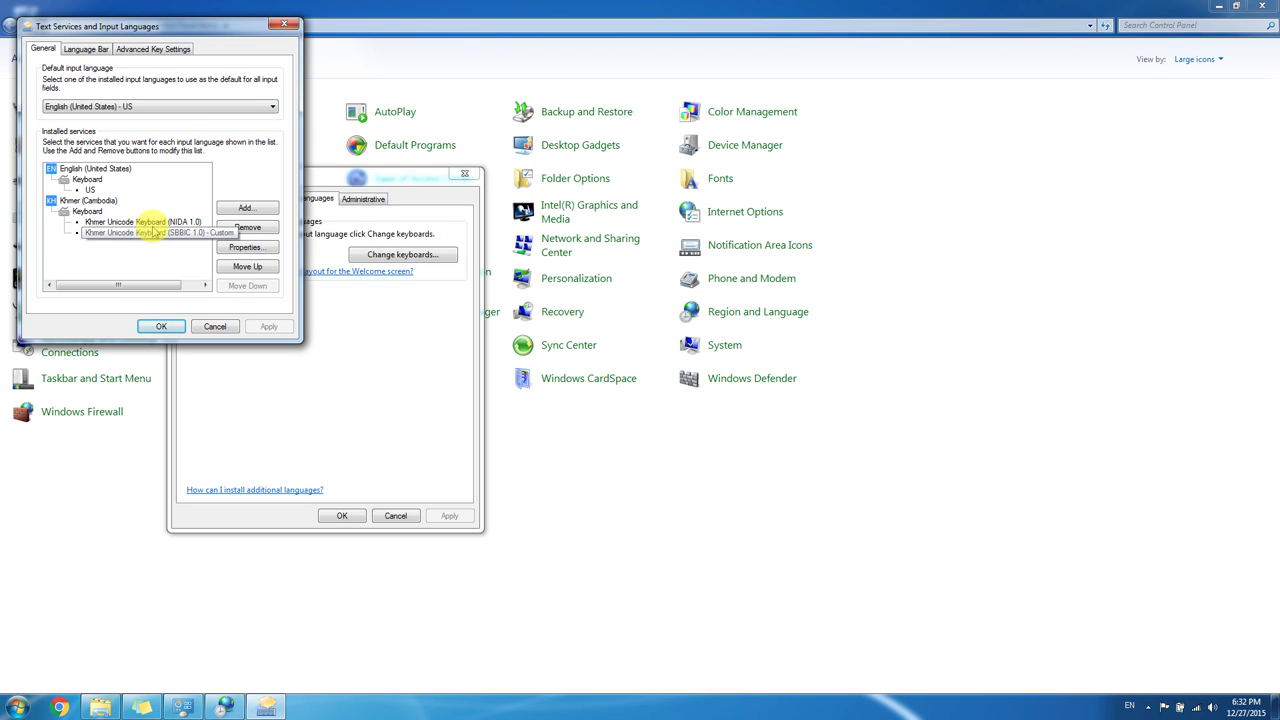
click(149, 222)
click(252, 228)
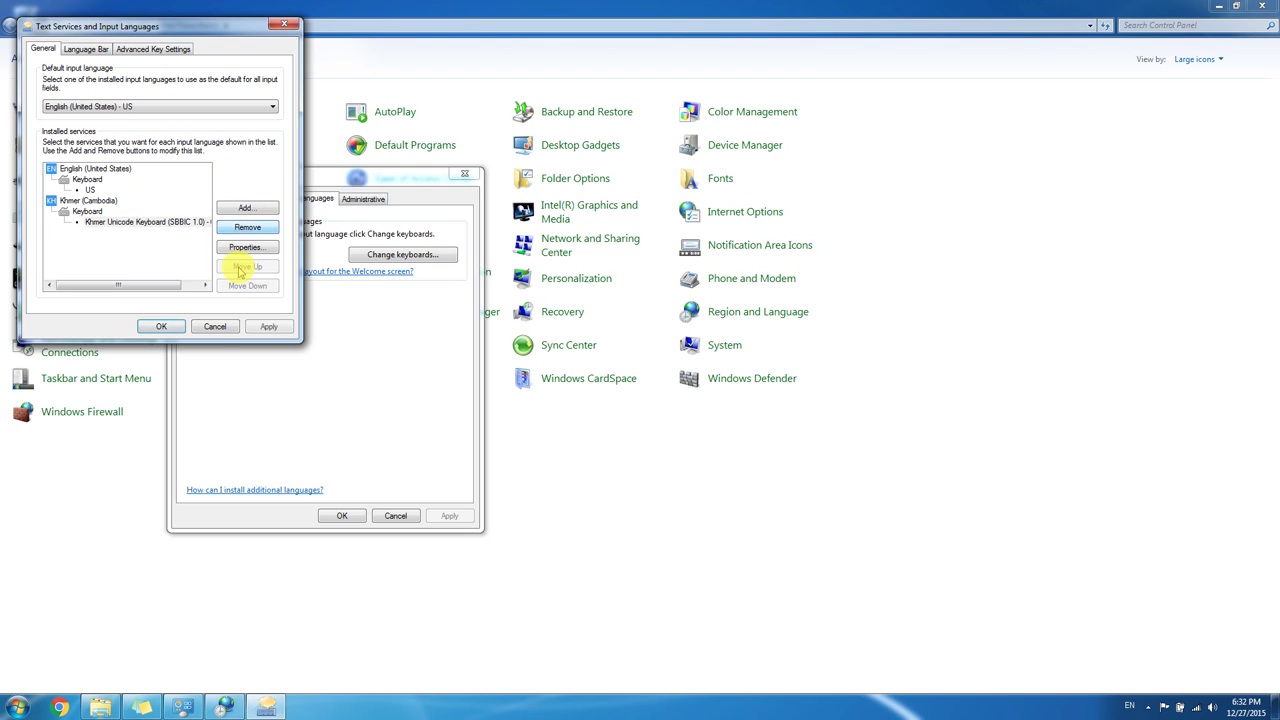
click(160, 326)
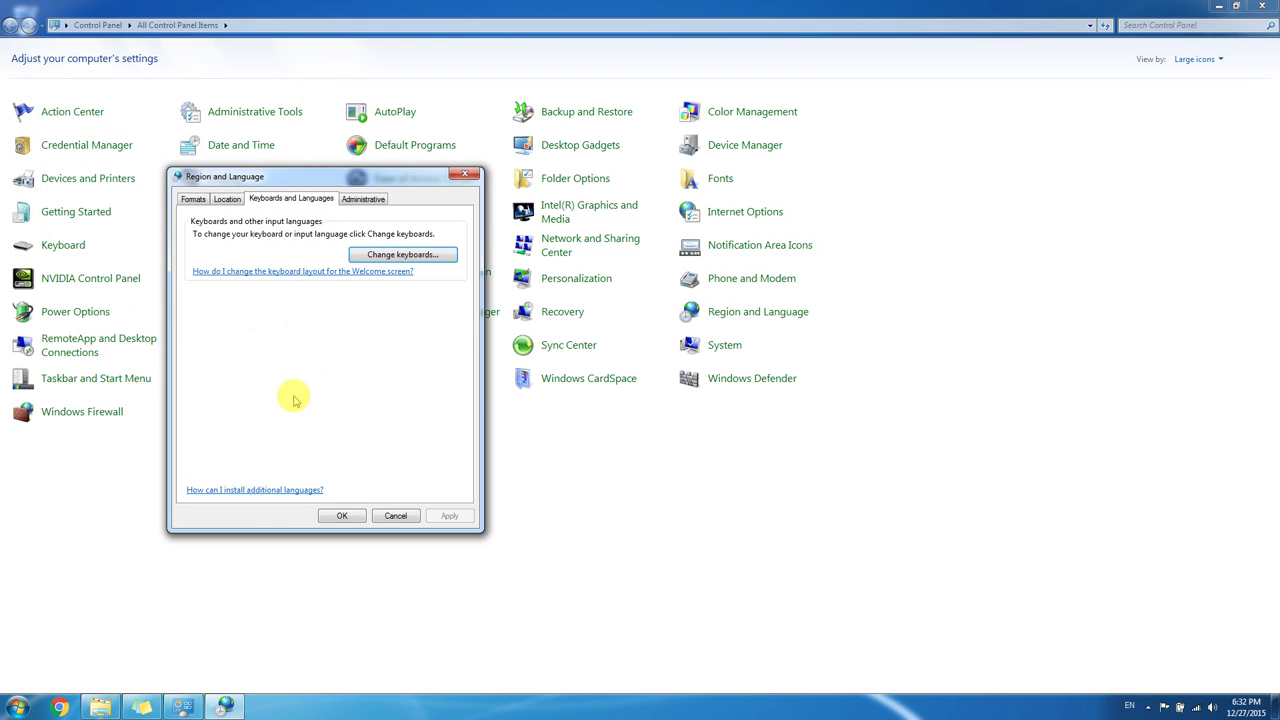
click(342, 515)
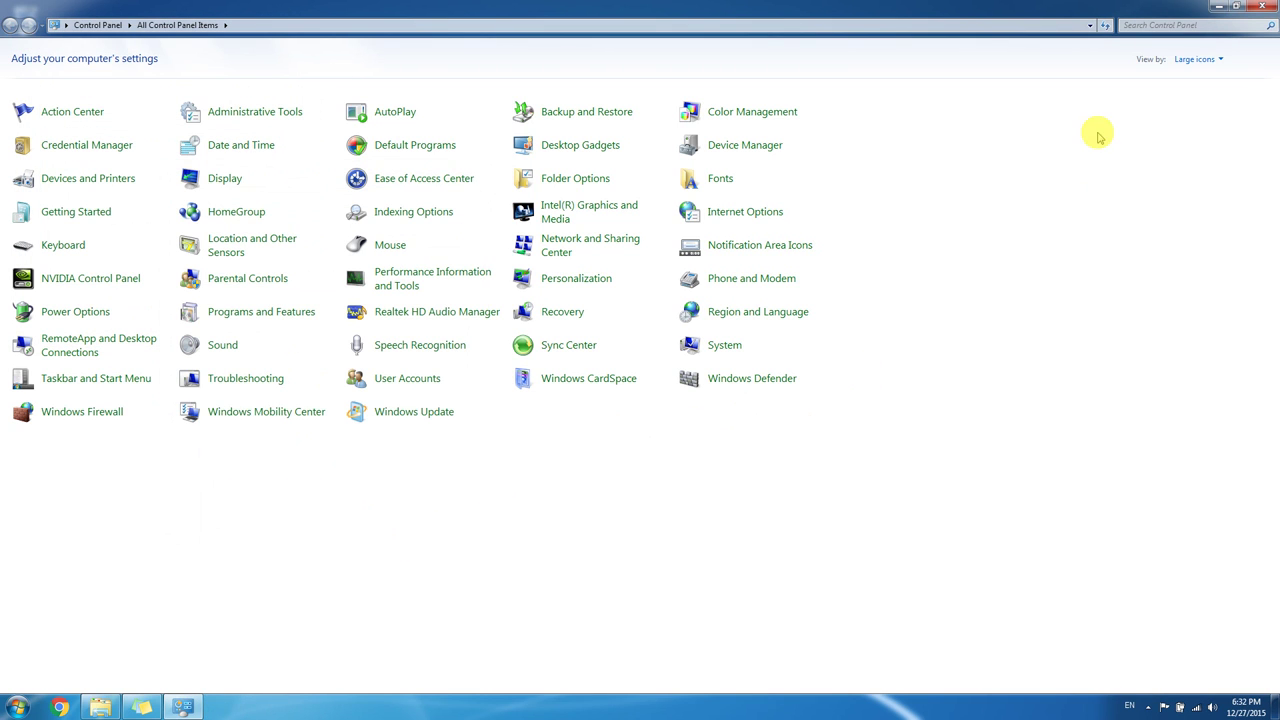
click(1219, 7)
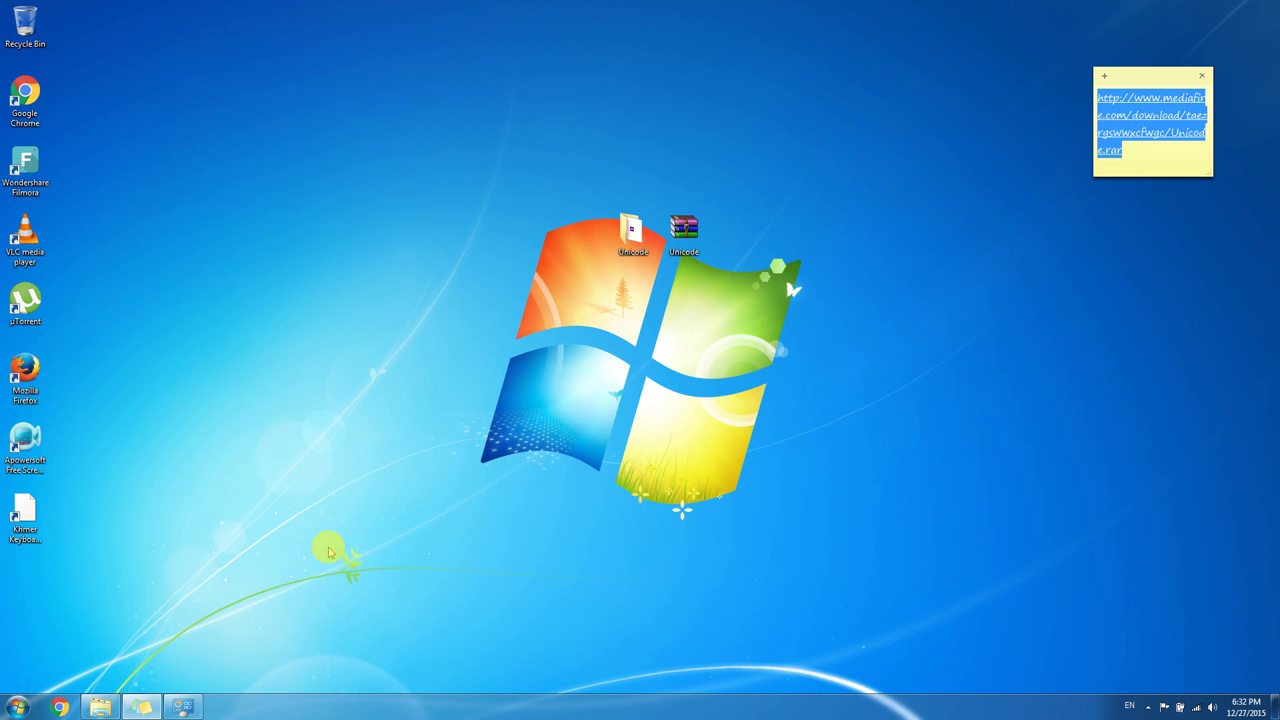
Switch to Chrome and search Google for "Thank" to check how Khmer text renders on the page
click(59, 707)
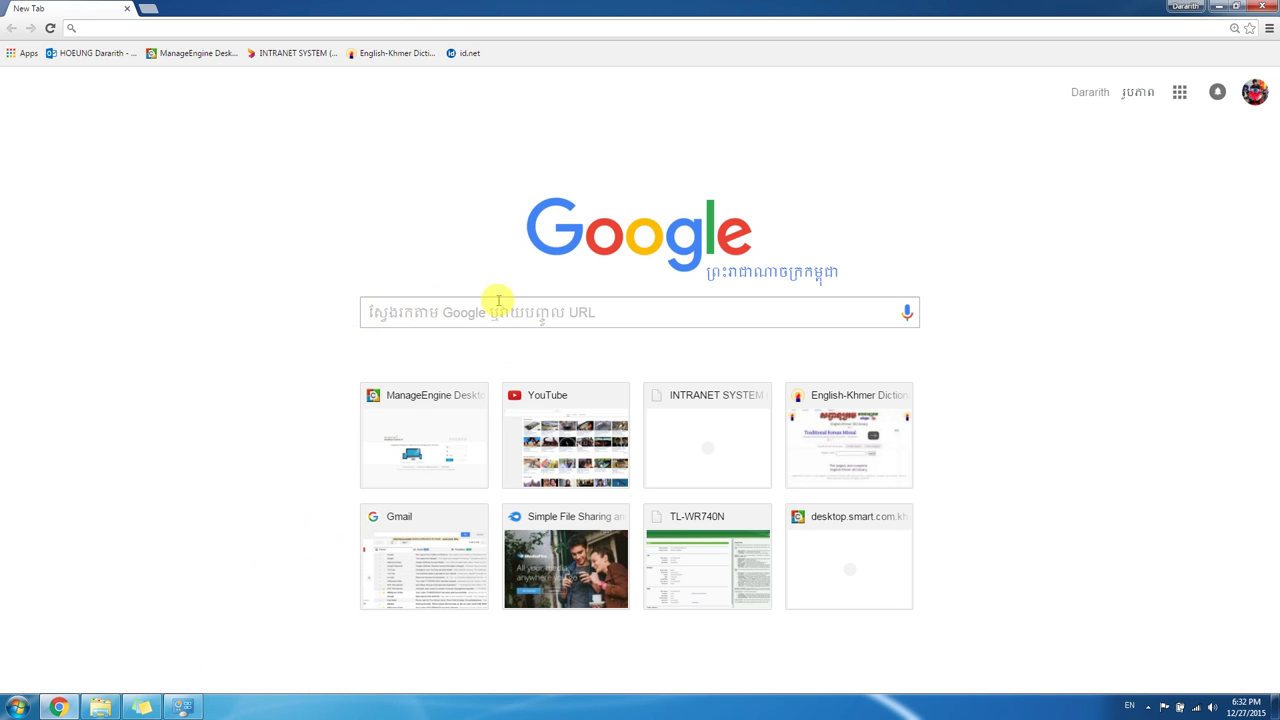
click(553, 305)
text(Thg)
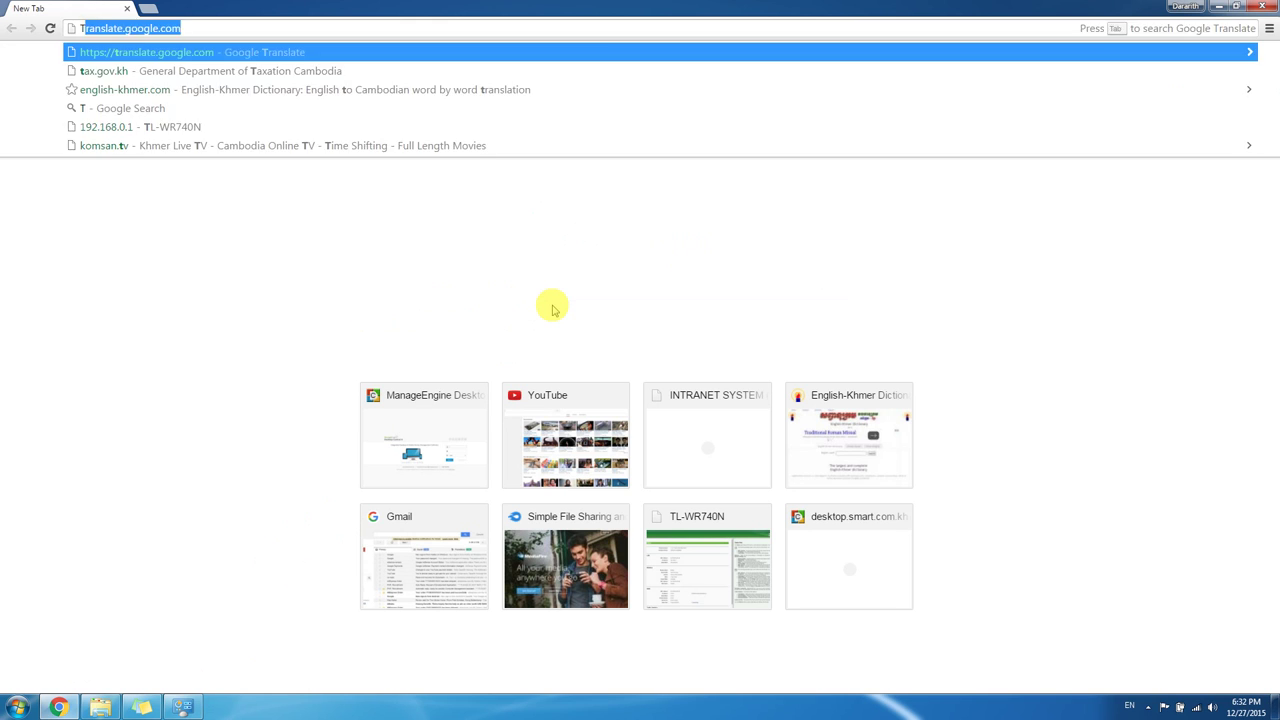
key(BackSpace)
text(ank)
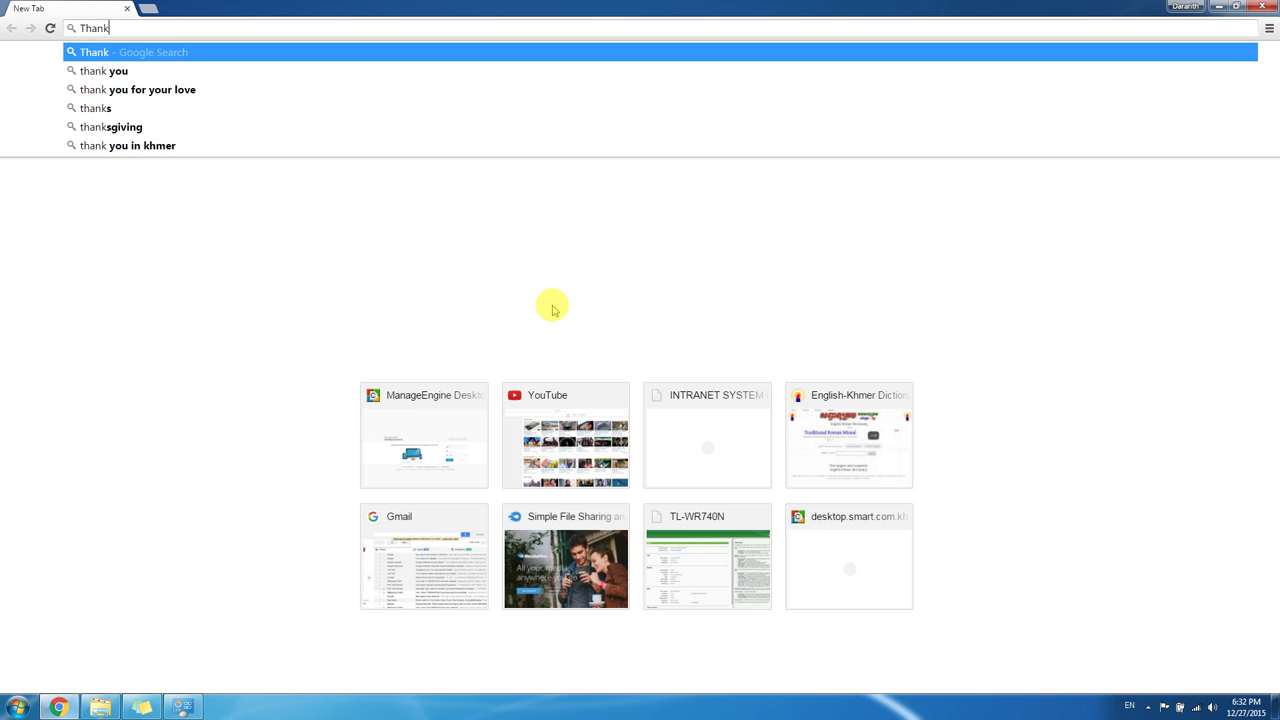
key(Return)
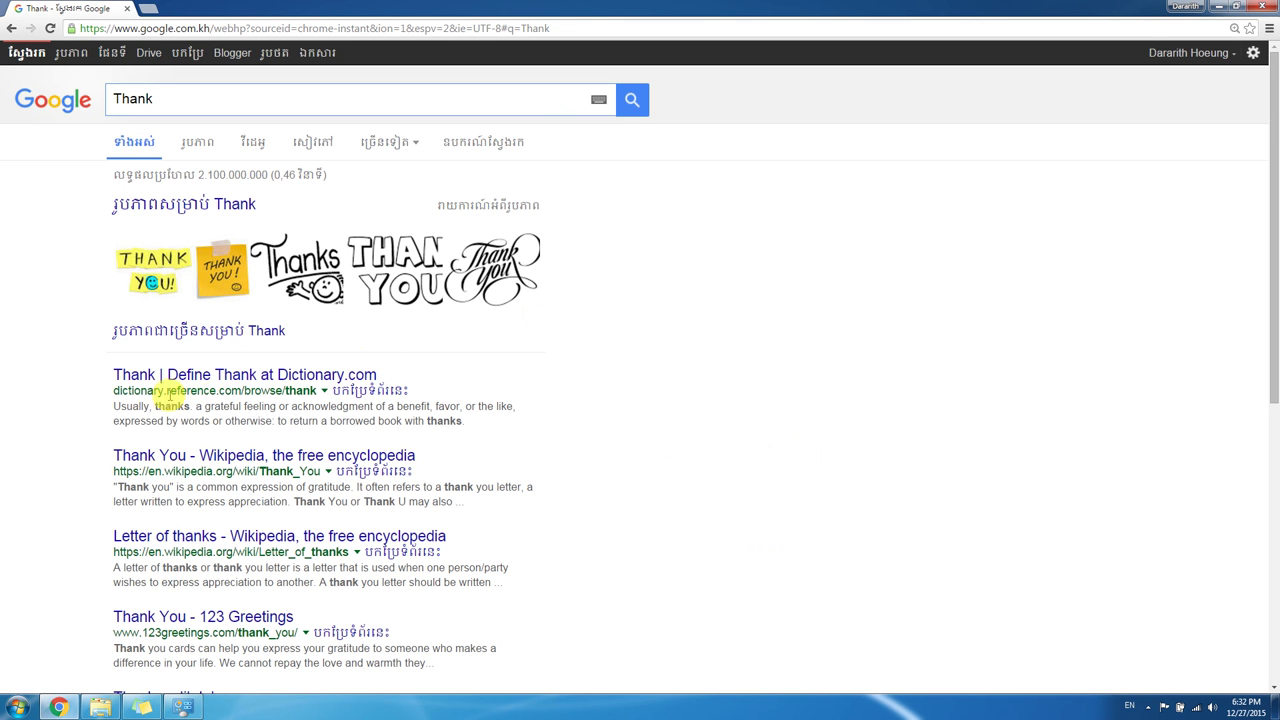